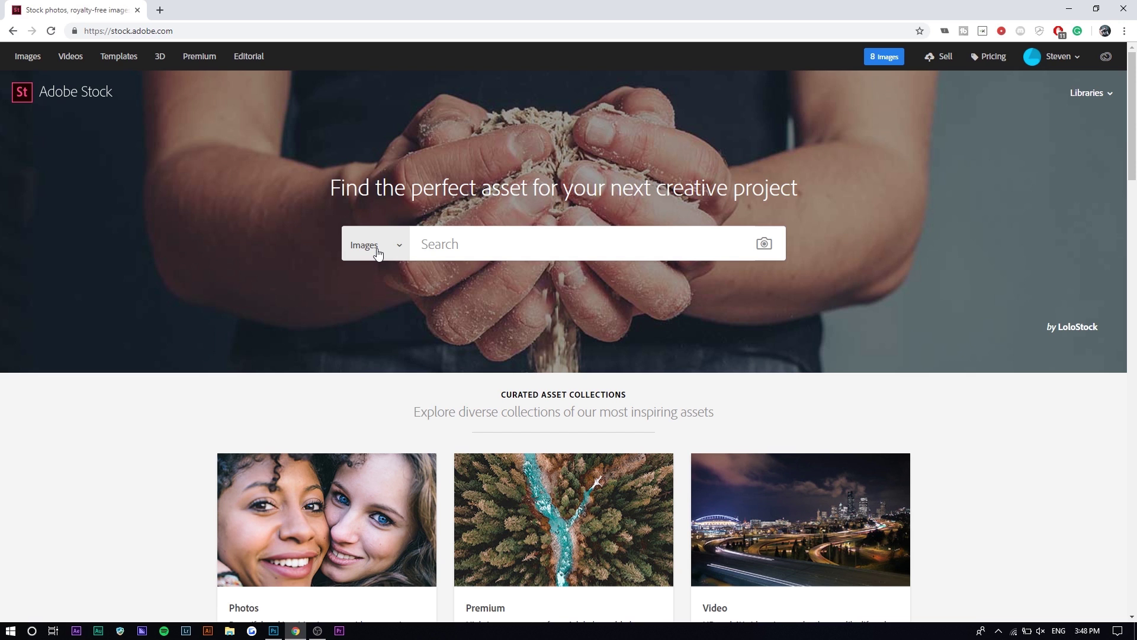
Step: Search Adobe Stock for 'road' images
{"action": "left_click", "coordinate": [442, 244]}
{"action": "type", "text": "road"}
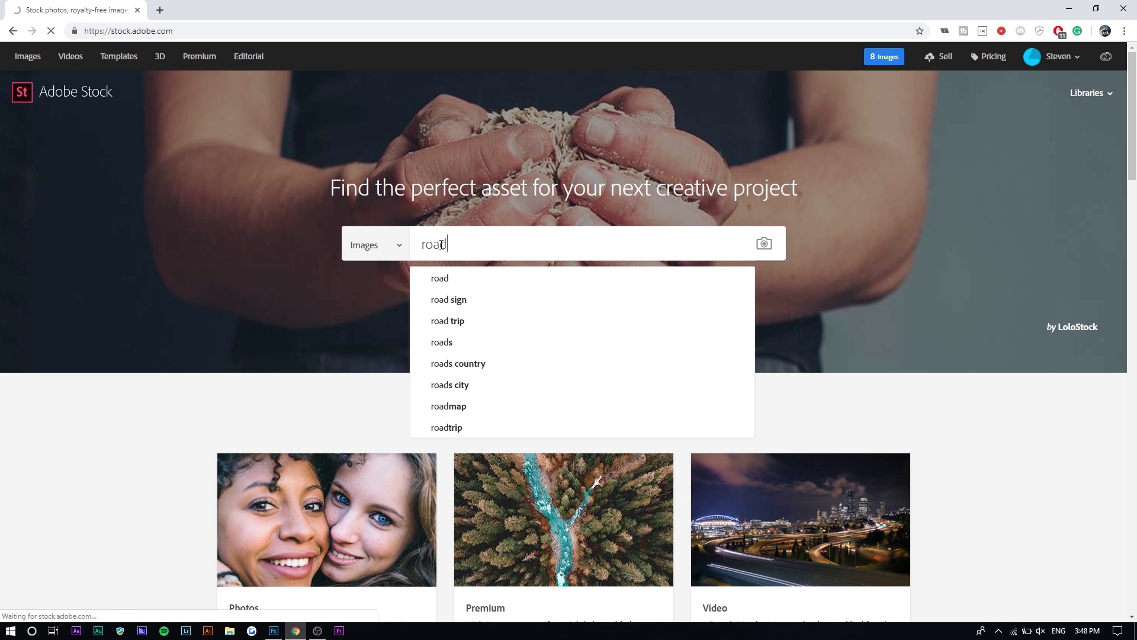
{"action": "key", "text": "Return"}
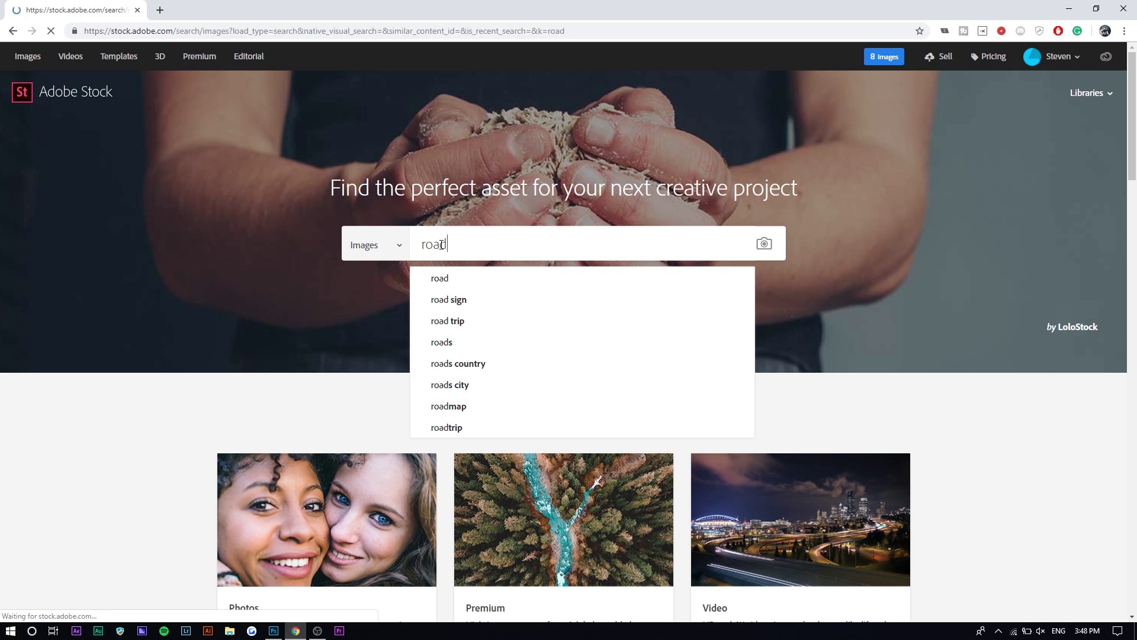
Step: Pick the 'Road through the yellow sunflower field' photo and show its Open Preview in options
{"action": "scroll", "coordinate": [424, 416], "scroll_direction": "down", "scroll_amount": 5}
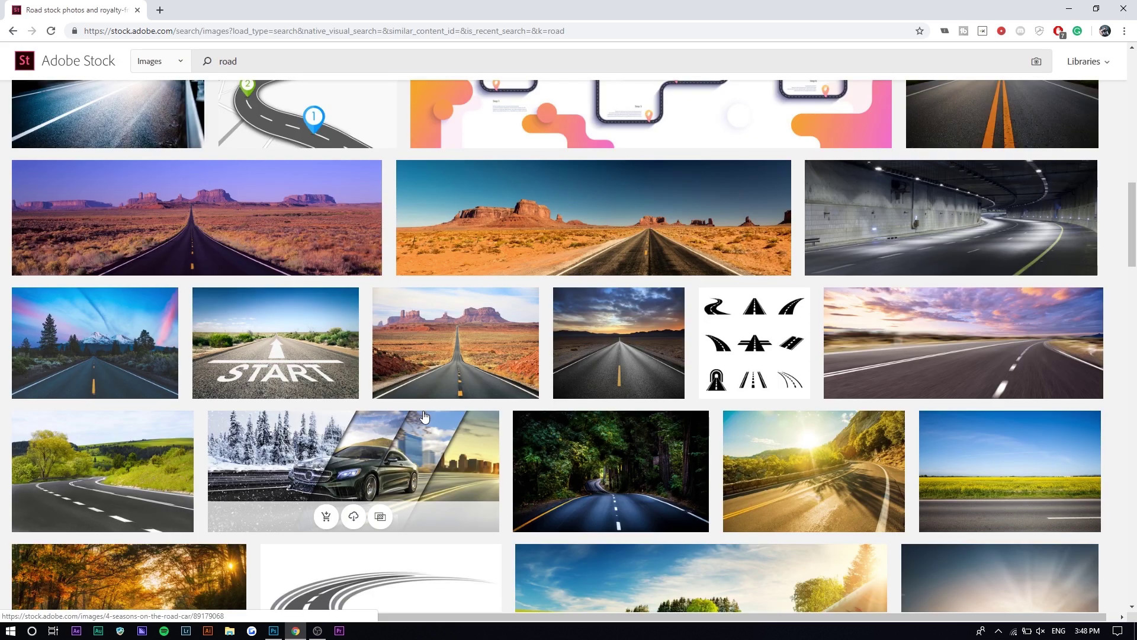
{"action": "scroll", "coordinate": [424, 416], "scroll_direction": "down", "scroll_amount": 10}
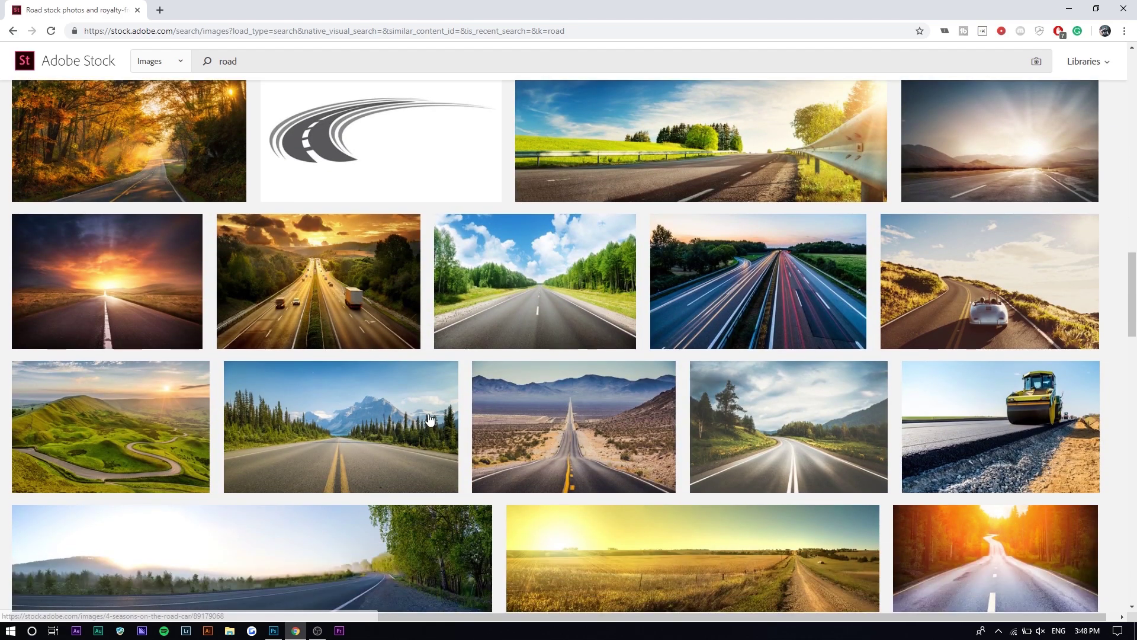
{"action": "scroll", "coordinate": [430, 419], "scroll_direction": "down", "scroll_amount": 2}
{"action": "scroll", "coordinate": [430, 419], "scroll_direction": "up", "scroll_amount": 3}
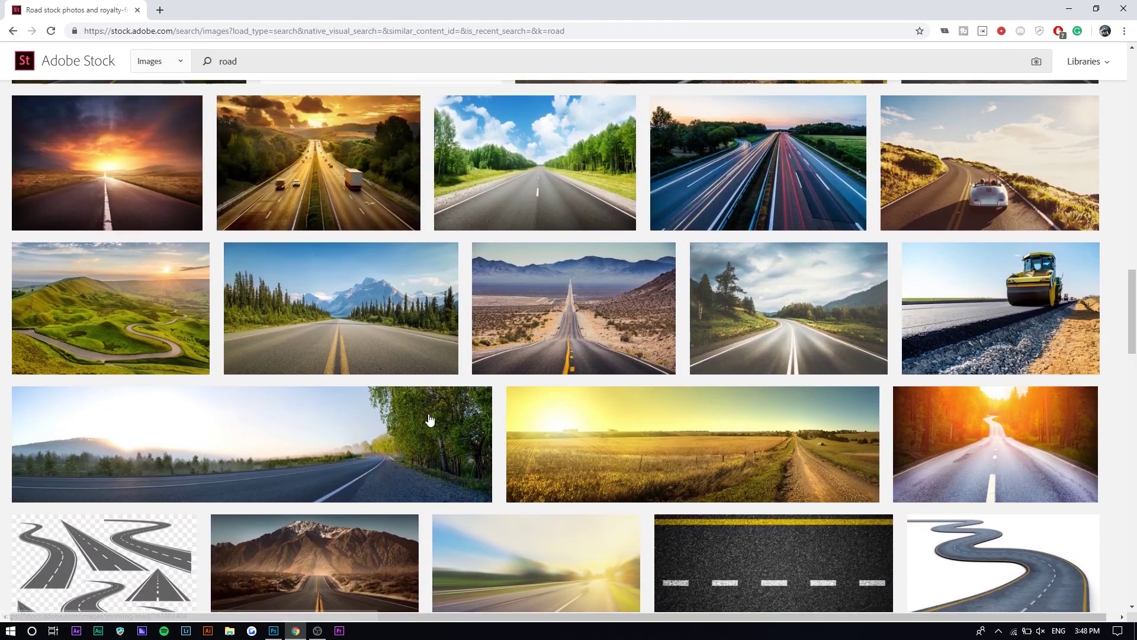
{"action": "scroll", "coordinate": [429, 419], "scroll_direction": "down", "scroll_amount": 5}
{"action": "scroll", "coordinate": [428, 414], "scroll_direction": "down", "scroll_amount": 5}
{"action": "left_click", "coordinate": [548, 401]}
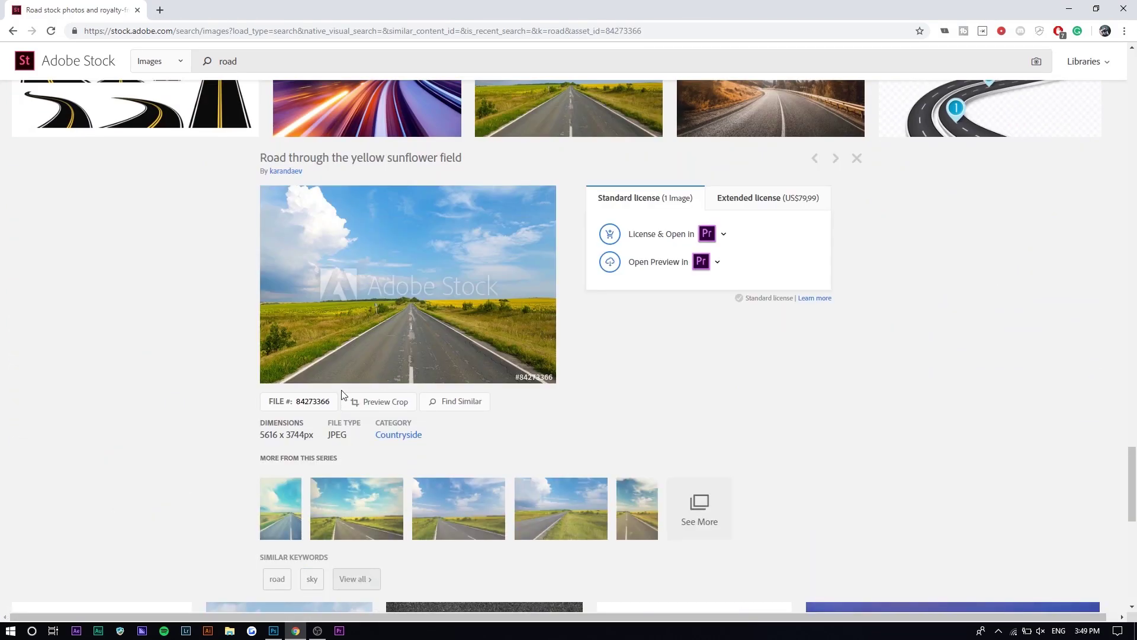
{"action": "left_click", "coordinate": [716, 262]}
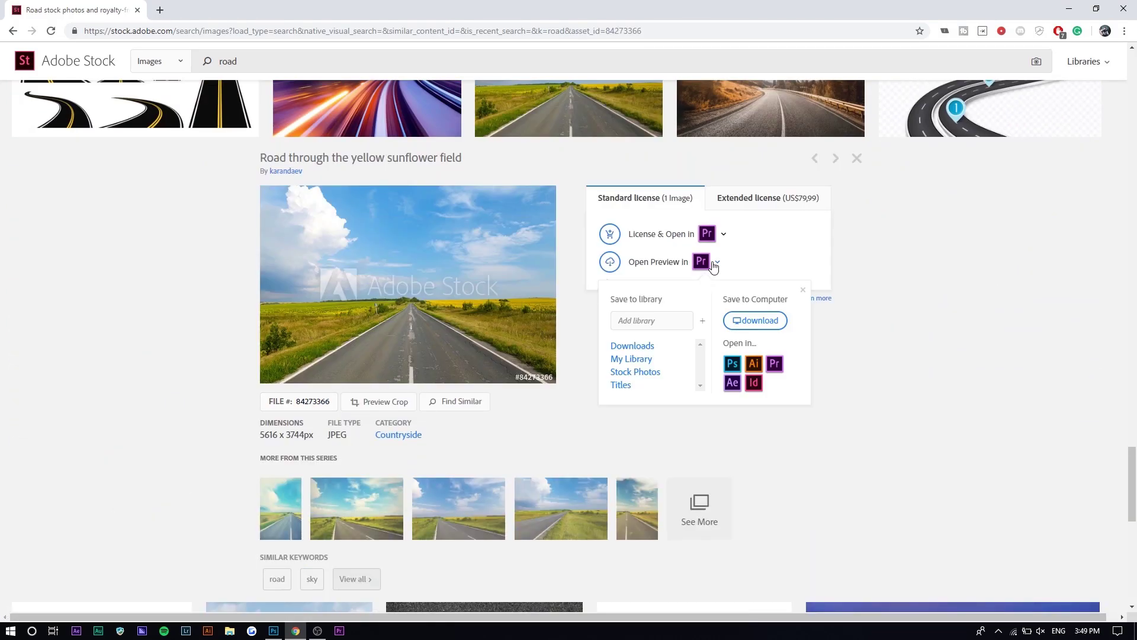
Step: Open the sunflower road preview in Photoshop and license it from the Libraries panel
{"action": "left_click", "coordinate": [733, 365]}
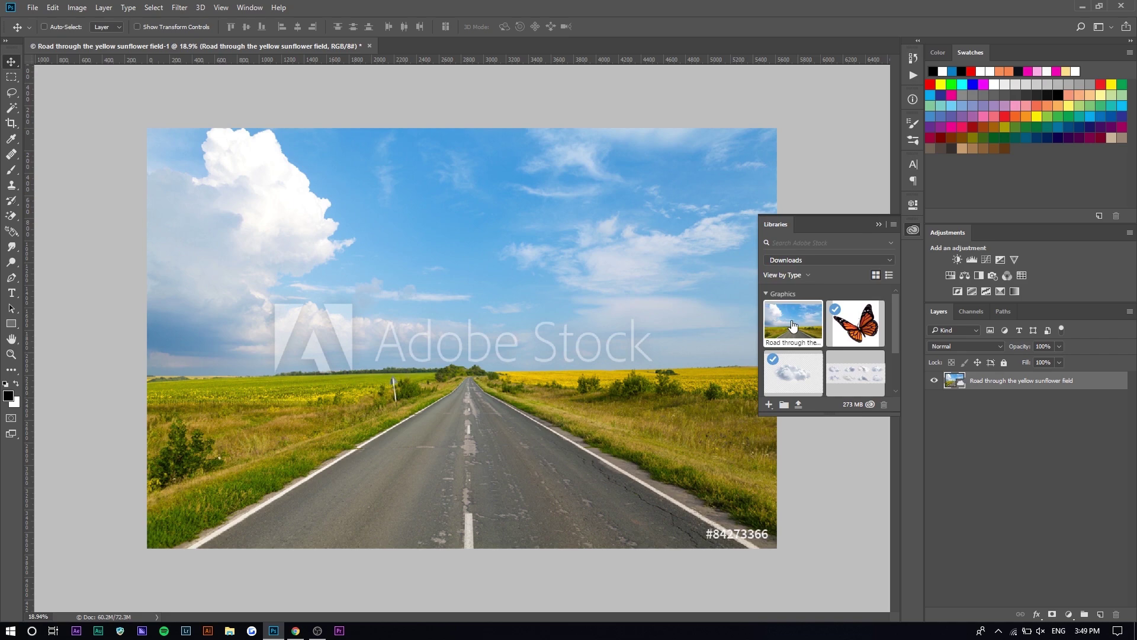
{"action": "left_click", "coordinate": [249, 7]}
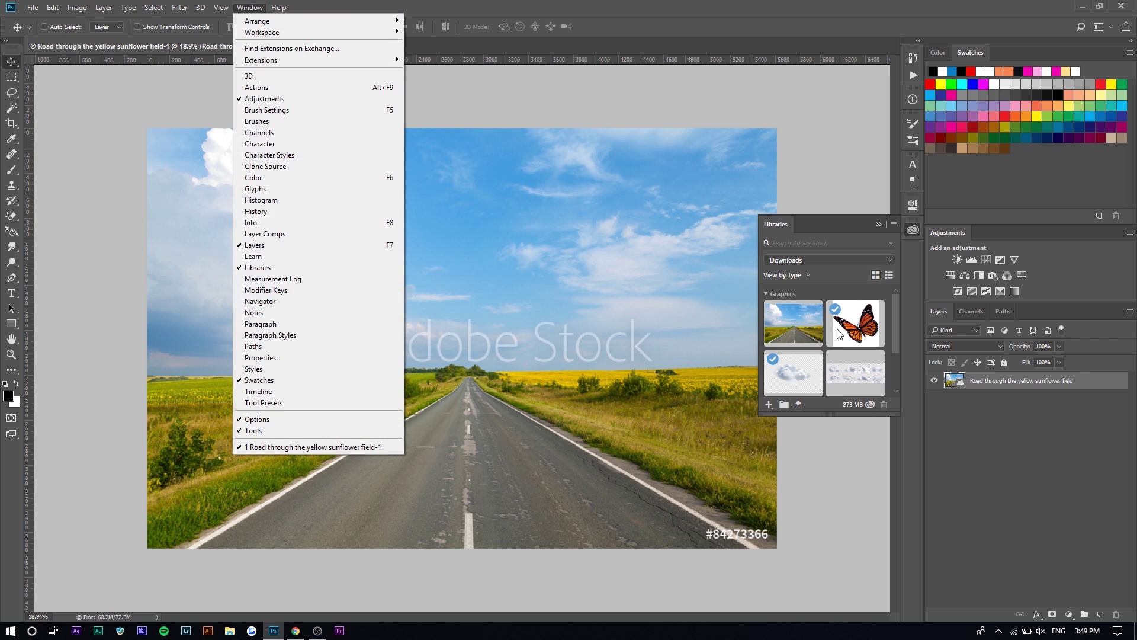
{"action": "left_click", "coordinate": [799, 329]}
{"action": "right_click", "coordinate": [783, 318]}
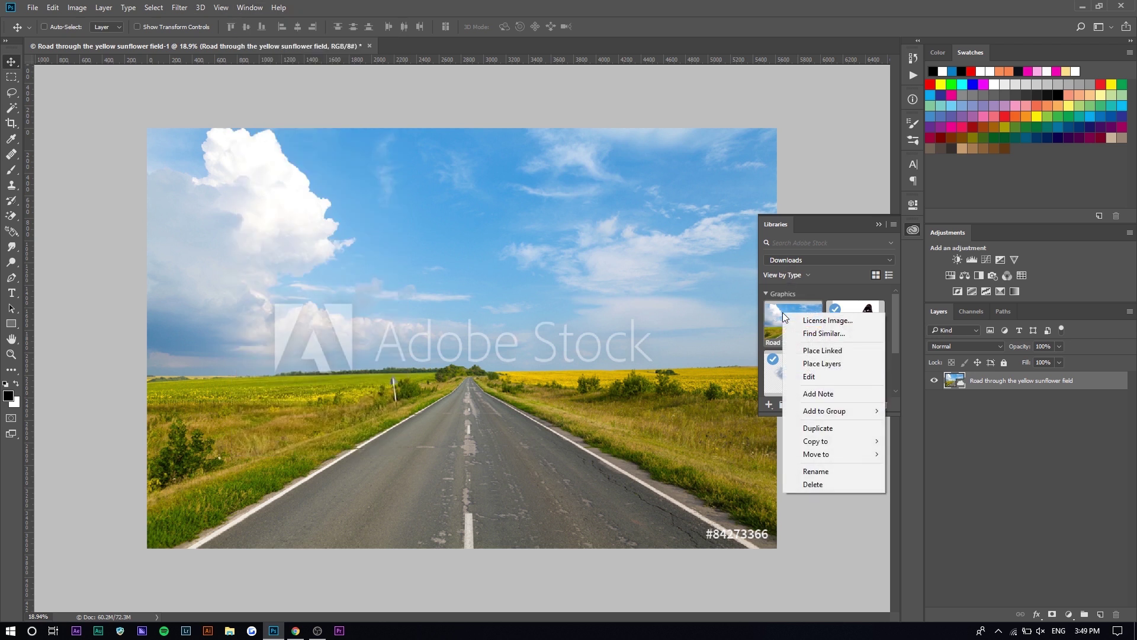
{"action": "key", "text": "Escape"}
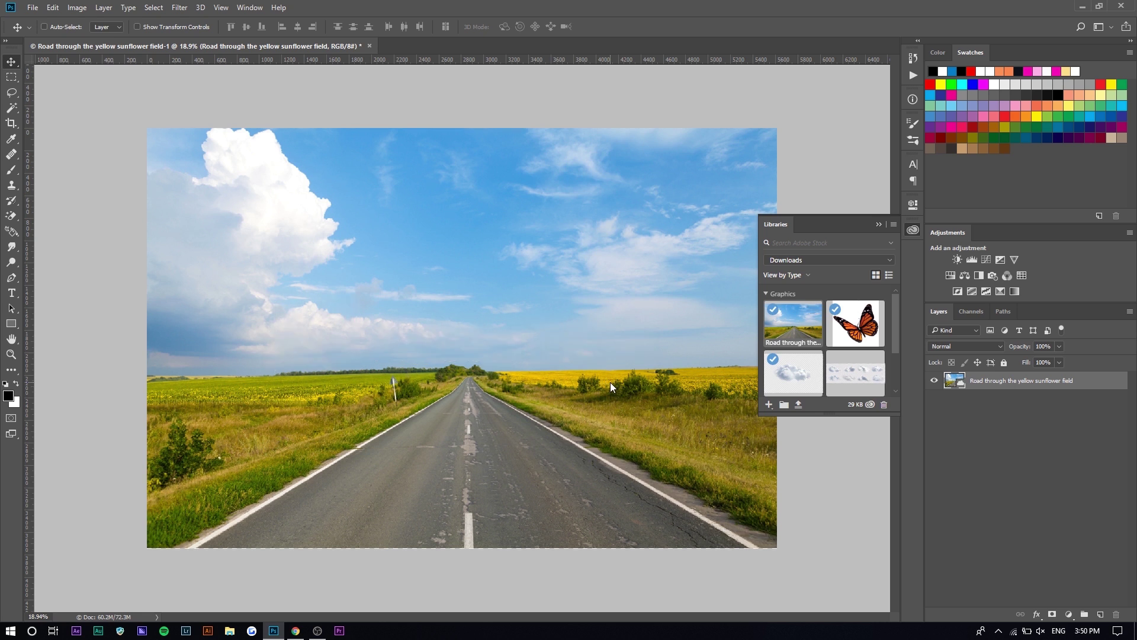
Step: Open Select and Mask and select the whole sky with Quick Selection
{"action": "left_click", "coordinate": [669, 331]}
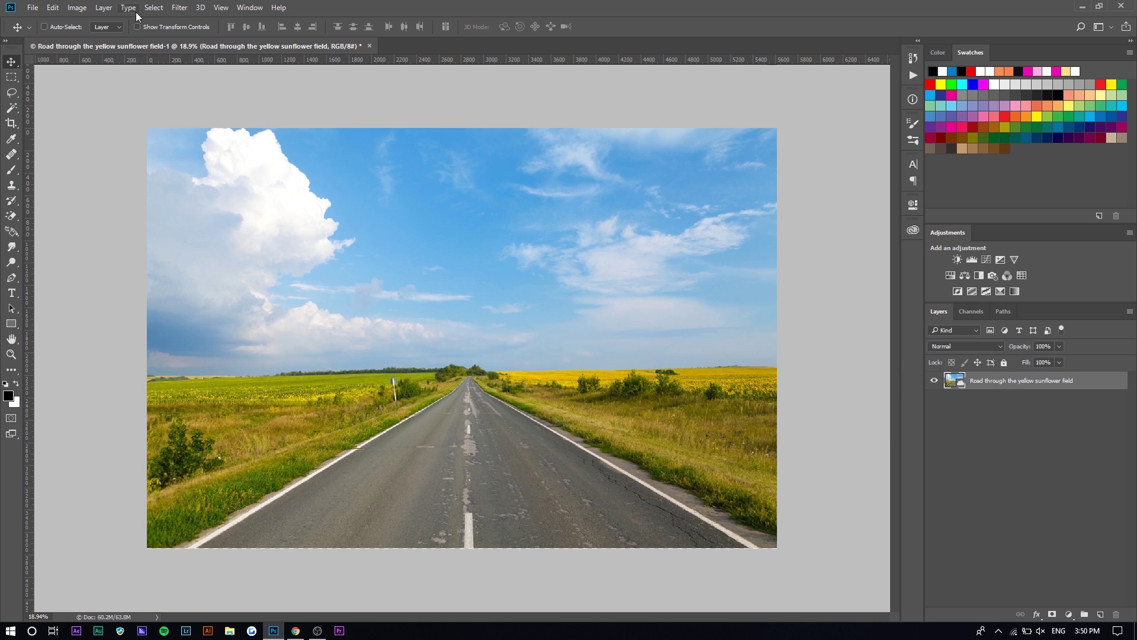
{"action": "left_click", "coordinate": [161, 11]}
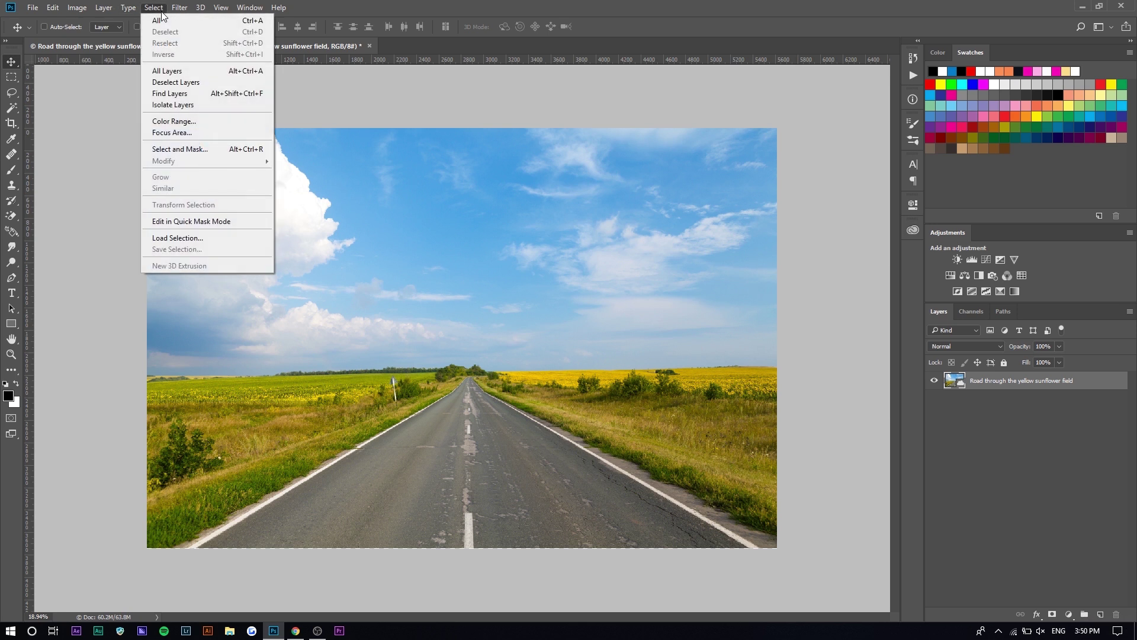
{"action": "left_click", "coordinate": [177, 153]}
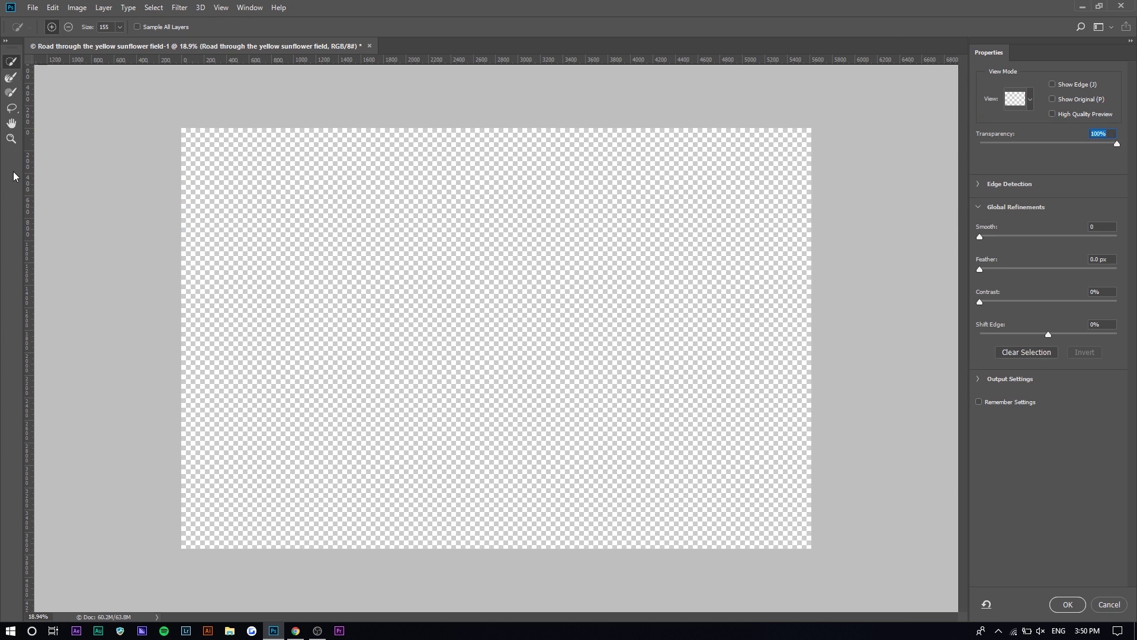
{"action": "left_click_drag", "start_coordinate": [1117, 143], "coordinate": [944, 145]}
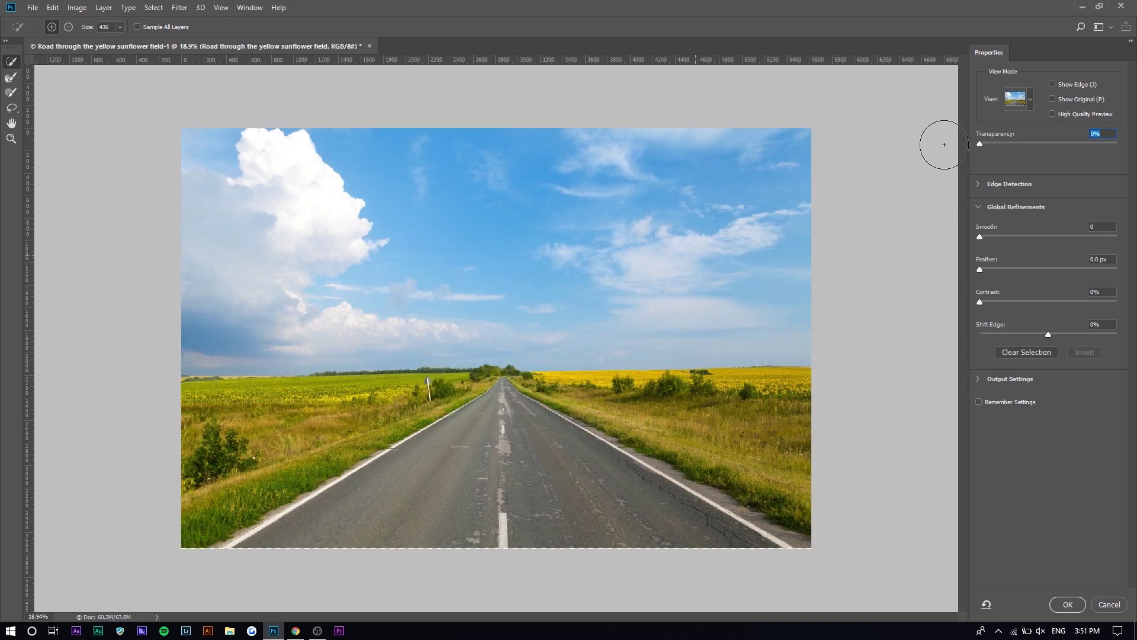
{"action": "left_click", "coordinate": [993, 144]}
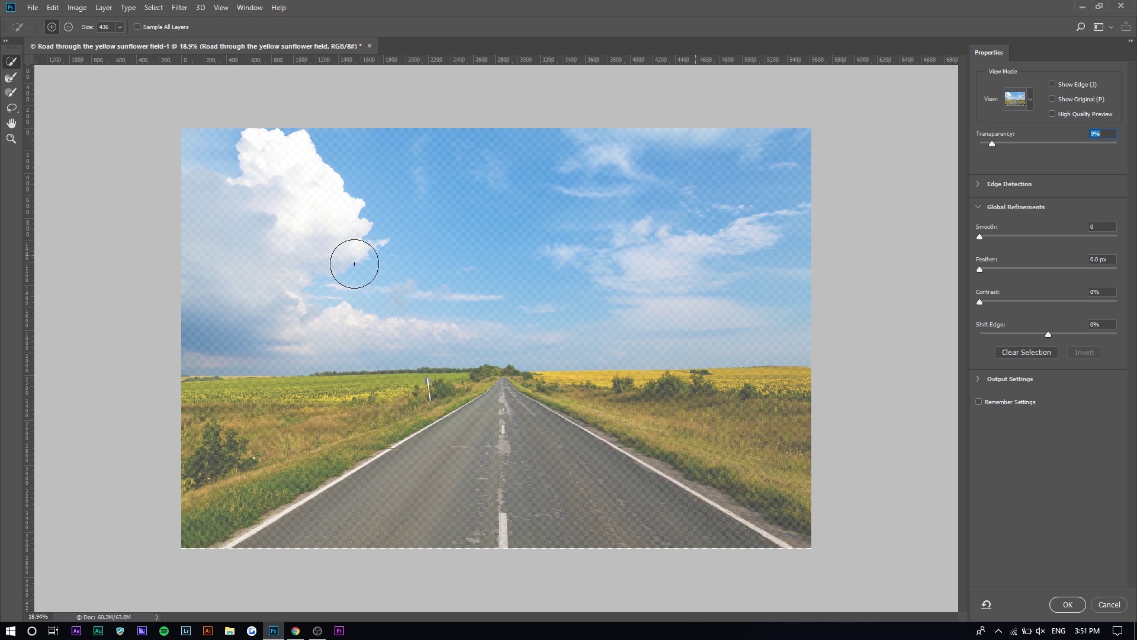
{"action": "mouse_move", "coordinate": [277, 236]}
{"action": "left_mouse_down"}
{"action": "mouse_move", "coordinate": [721, 238]}
{"action": "mouse_move", "coordinate": [579, 284]}
{"action": "left_mouse_up"}
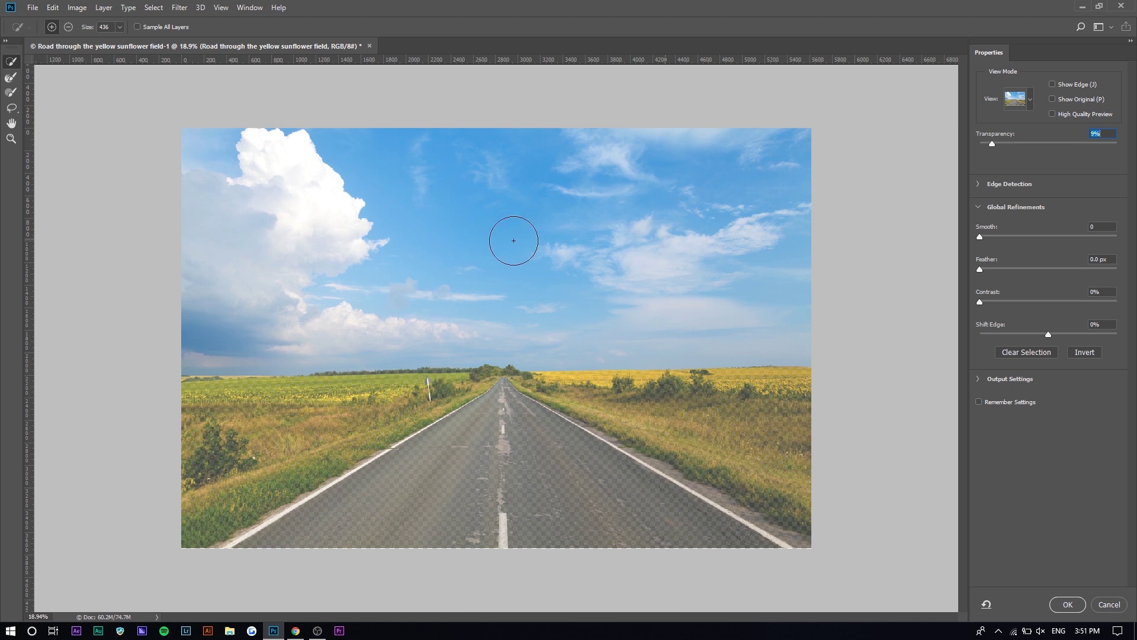
Step: Invert the selection to the road and fields and output it as a layer mask
{"action": "left_click_drag", "start_coordinate": [992, 145], "coordinate": [1124, 153]}
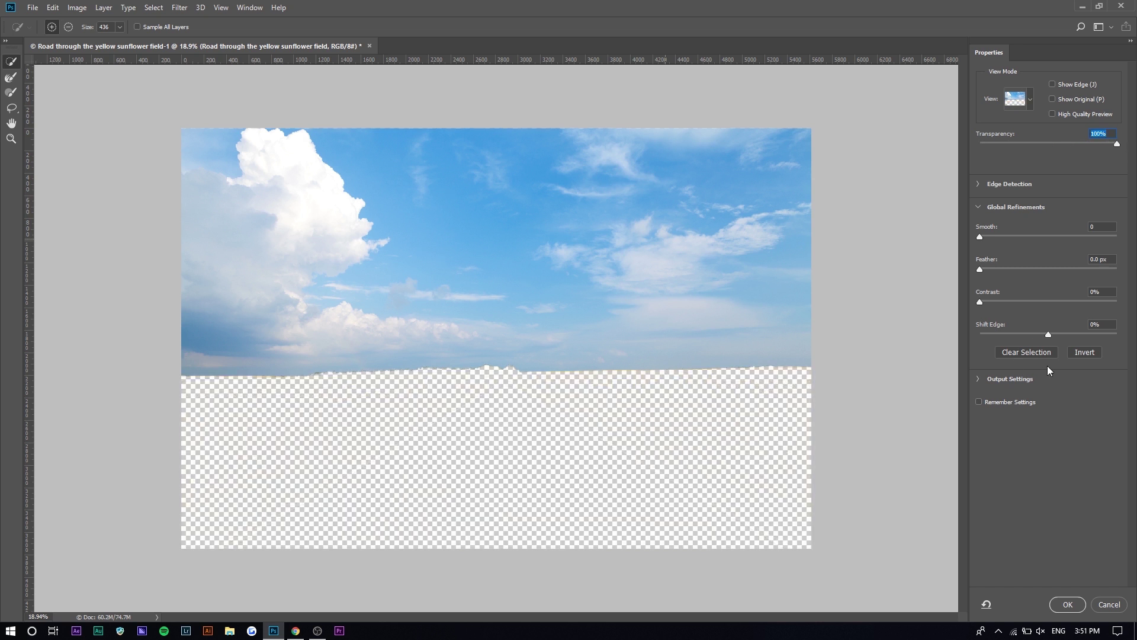
{"action": "left_click", "coordinate": [1086, 353]}
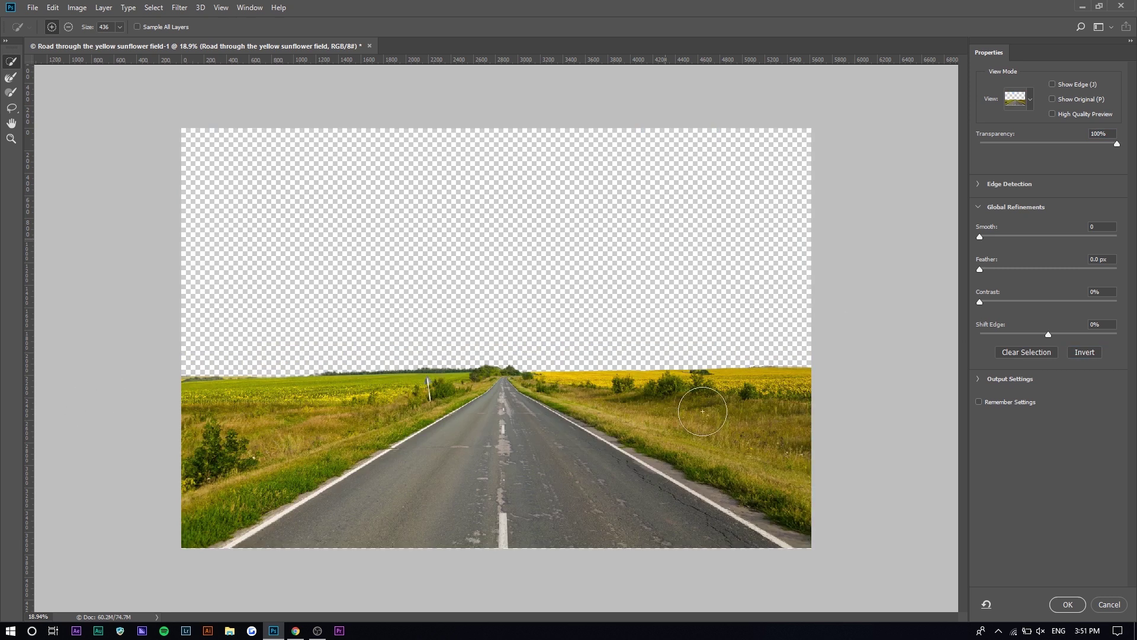
{"action": "left_click", "coordinate": [1067, 604]}
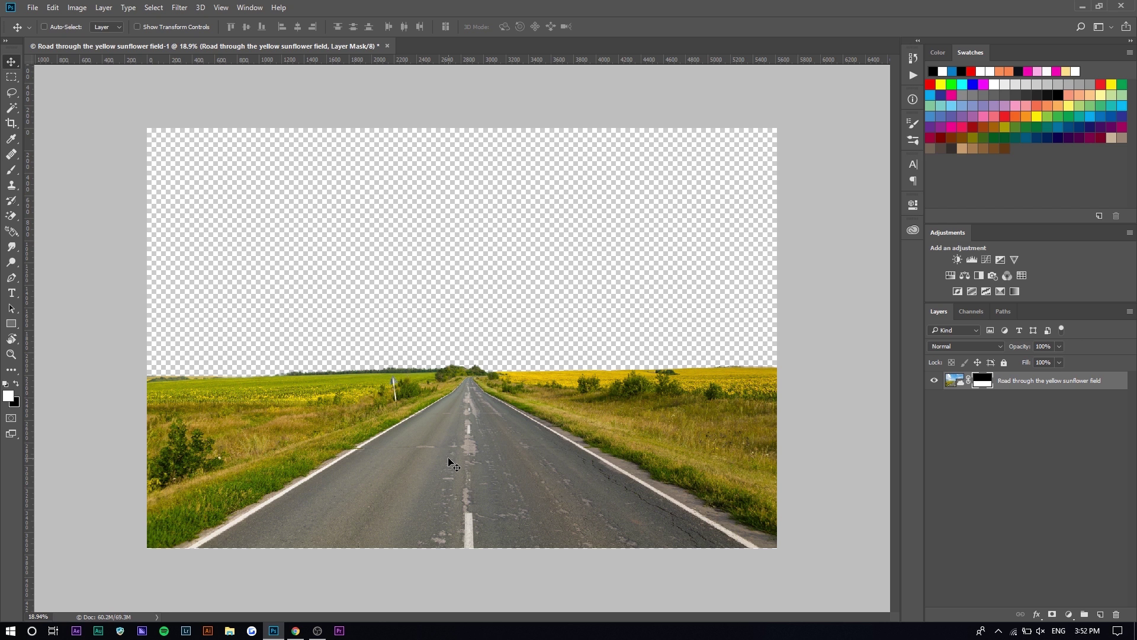
Step: Replace the Adobe Stock search term with 'sunset' and run the search
{"action": "left_click", "coordinate": [296, 630]}
{"action": "scroll", "coordinate": [306, 227], "scroll_direction": "up", "scroll_amount": 5}
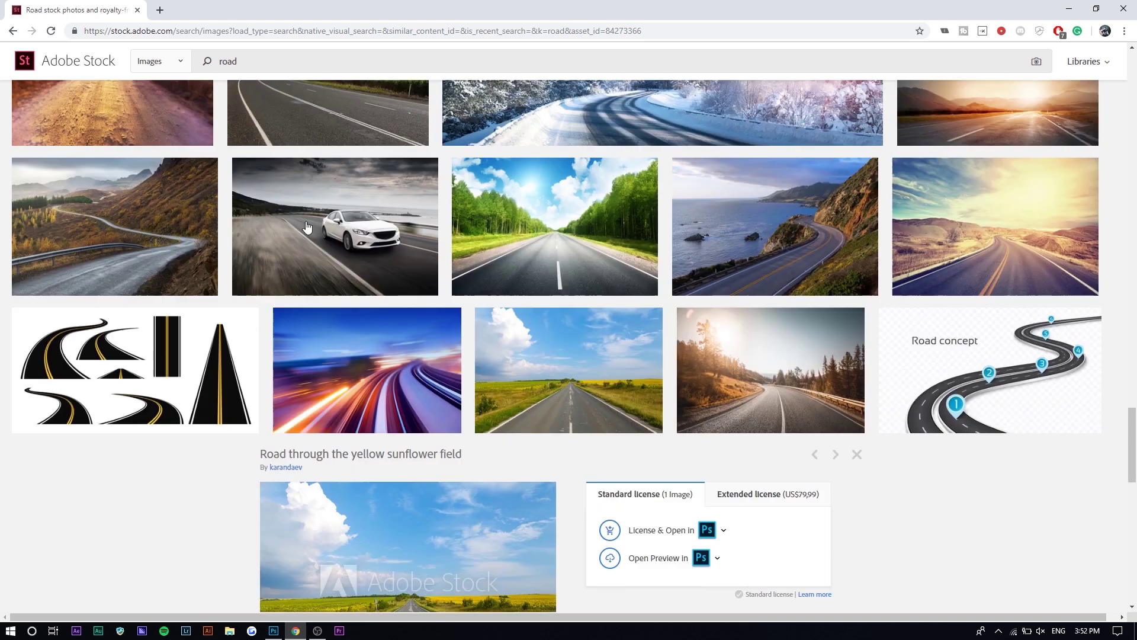
{"action": "scroll", "coordinate": [307, 227], "scroll_direction": "up", "scroll_amount": 3}
{"action": "double_click", "coordinate": [264, 61]}
{"action": "type", "text": "suns"}
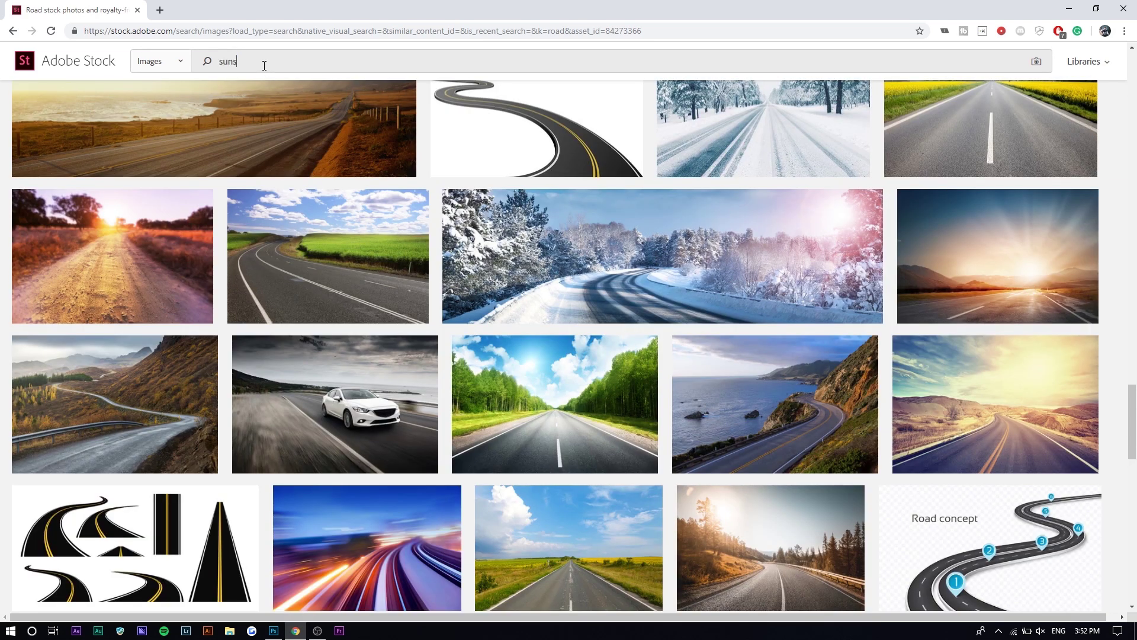
{"action": "type", "text": "et"}
{"action": "key", "text": "Return"}
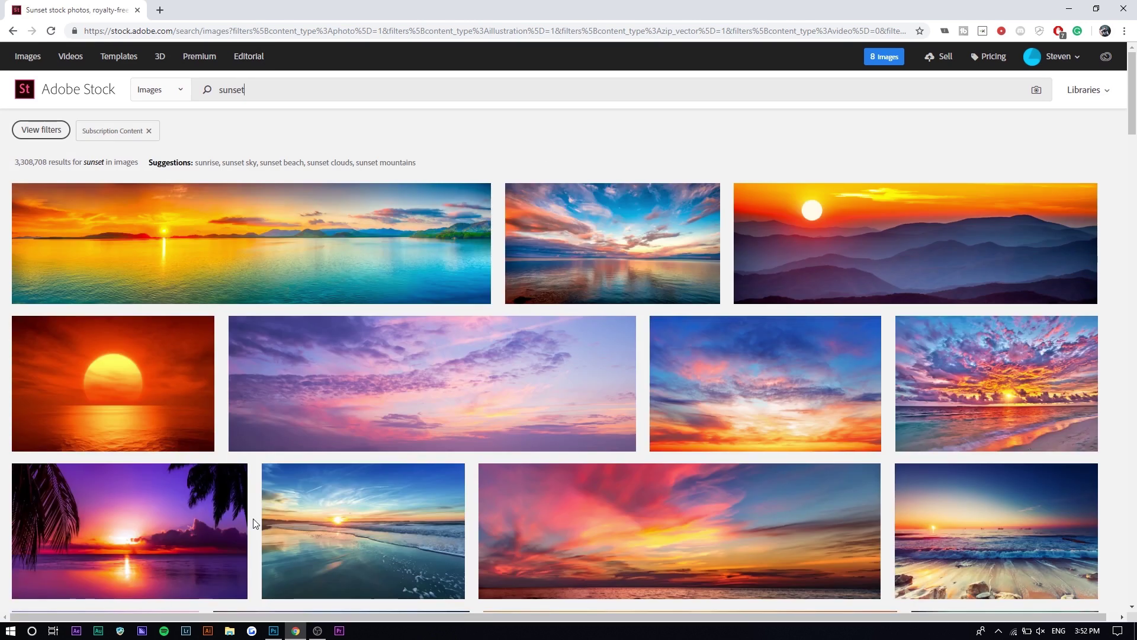
Step: Choose the pink tropical cloudy sunset image and open its preview in Photoshop
{"action": "left_click", "coordinate": [274, 630]}
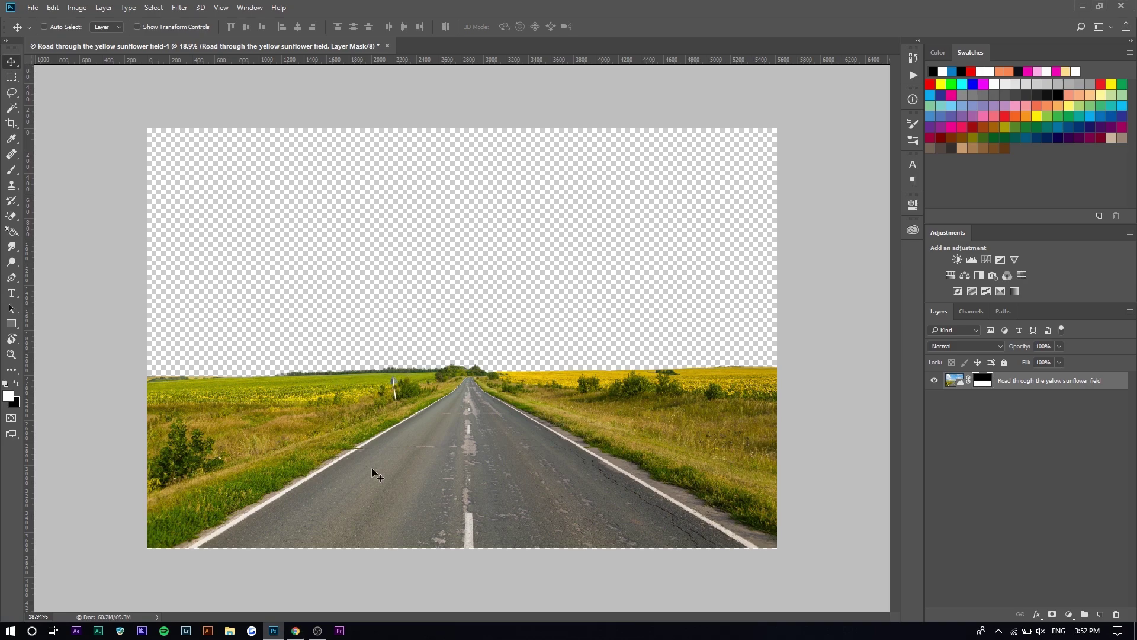
{"action": "left_click", "coordinate": [295, 630]}
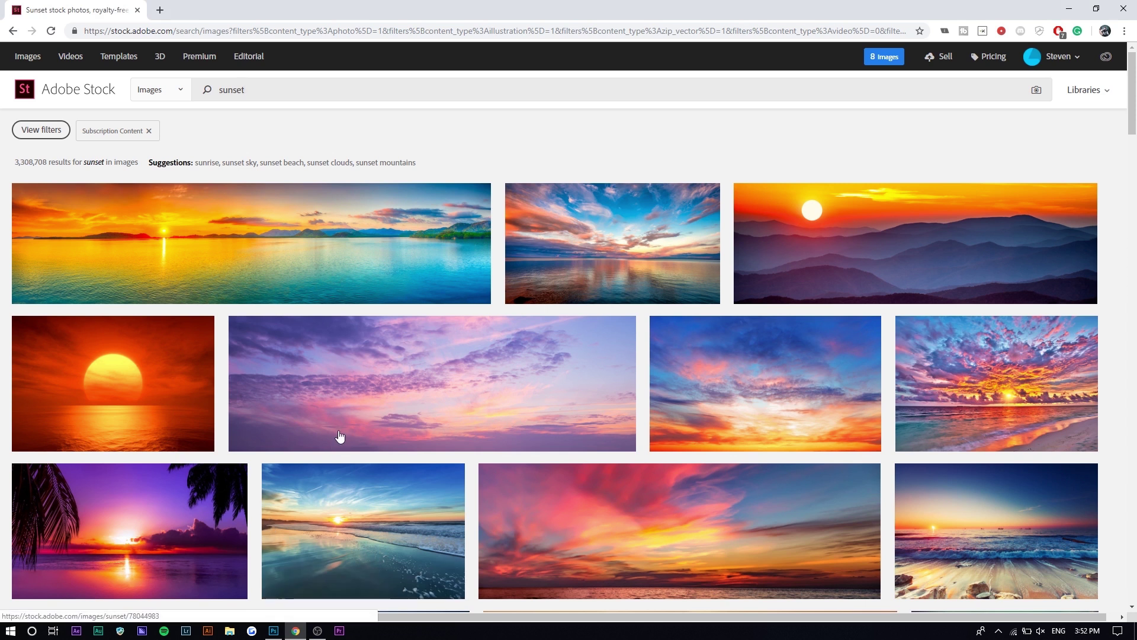
{"action": "scroll", "coordinate": [367, 326], "scroll_direction": "down", "scroll_amount": 1}
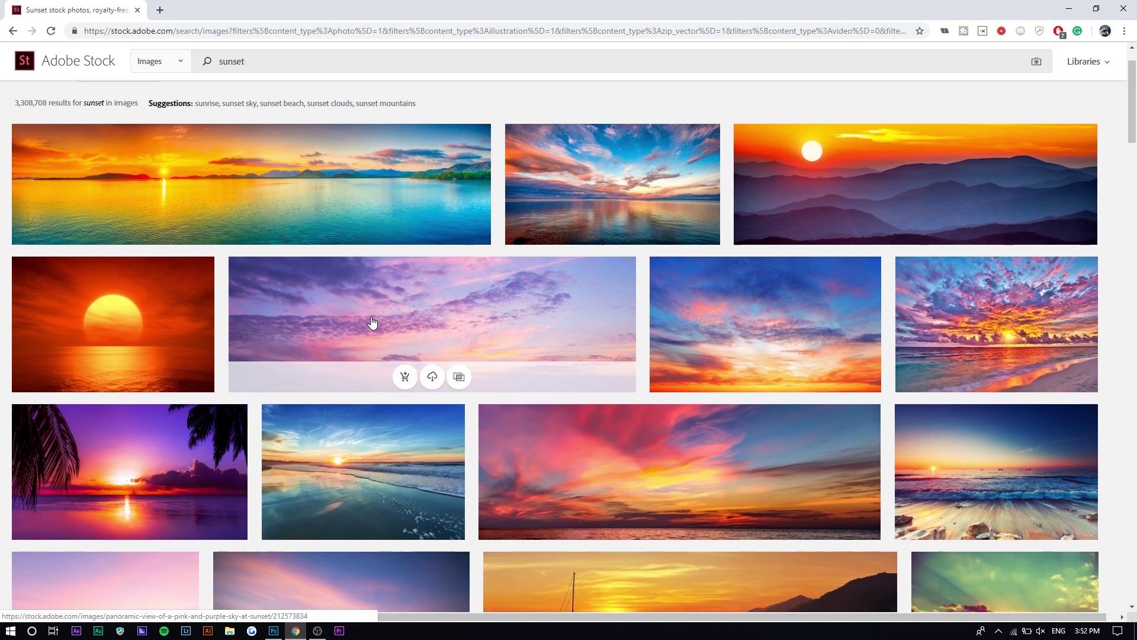
{"action": "left_click", "coordinate": [661, 484]}
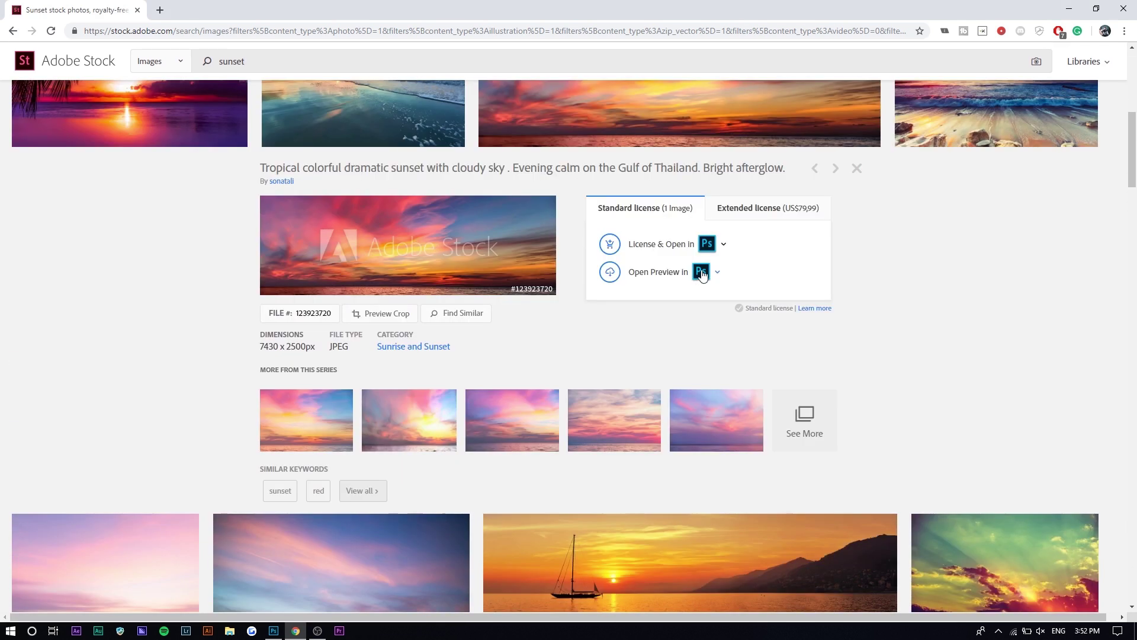
{"action": "left_click", "coordinate": [717, 271]}
{"action": "left_click", "coordinate": [731, 373]}
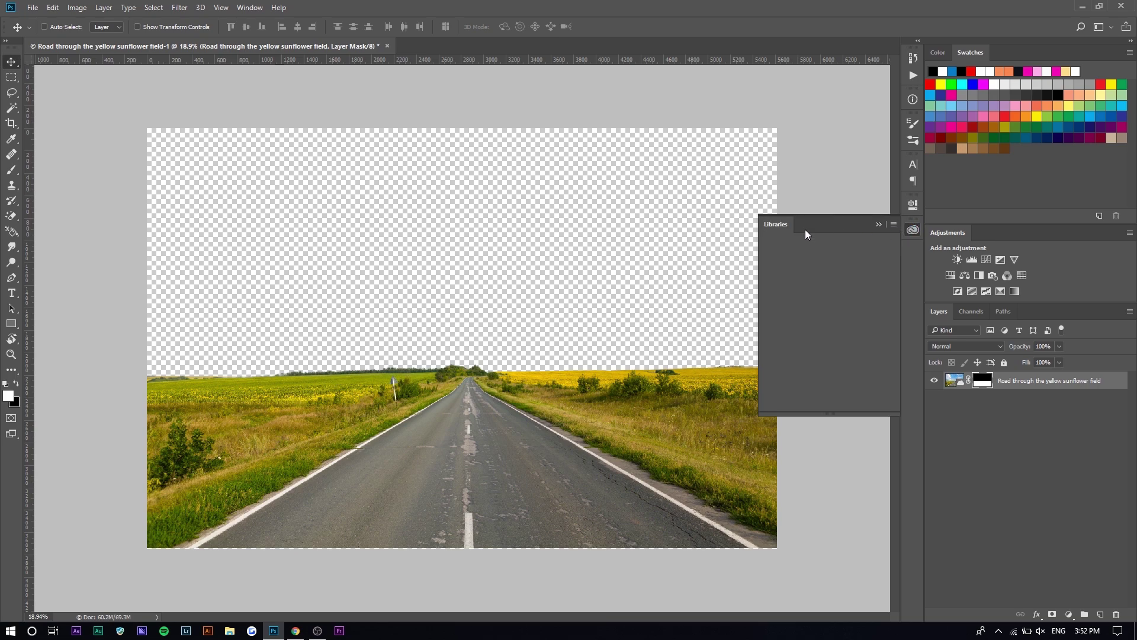
Step: Cancel the watermarked sunset preview and license the sunset image from Libraries
{"action": "left_click_drag", "start_coordinate": [439, 303], "coordinate": [393, 232]}
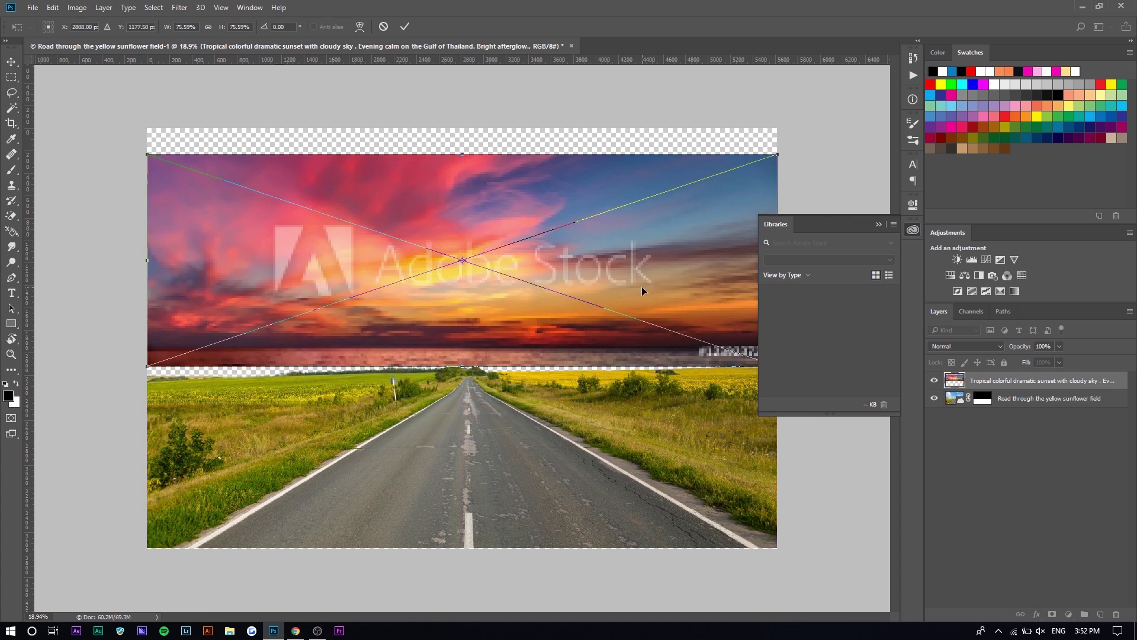
{"action": "key", "text": "Escape"}
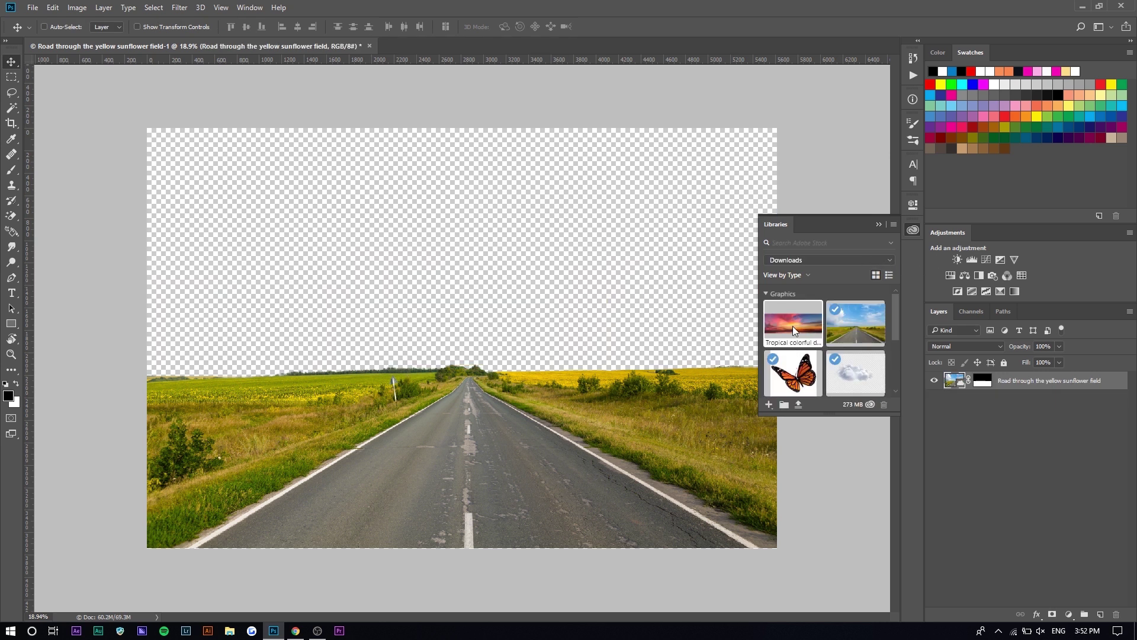
{"action": "right_click", "coordinate": [792, 326]}
{"action": "left_click", "coordinate": [811, 335]}
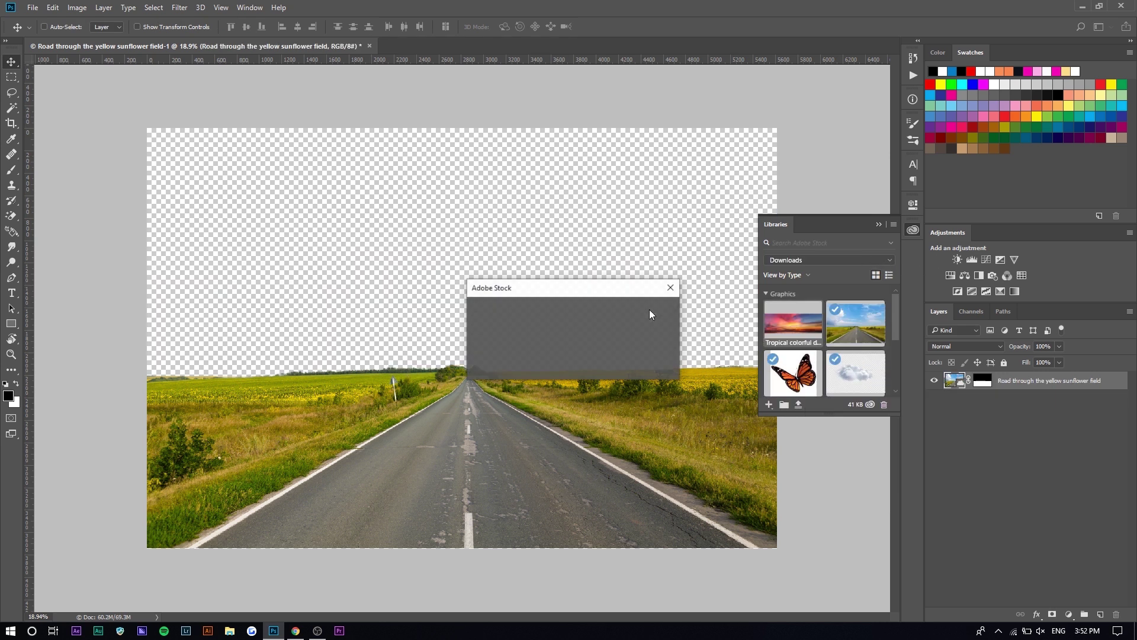
{"action": "left_click_drag", "start_coordinate": [591, 291], "coordinate": [475, 286]}
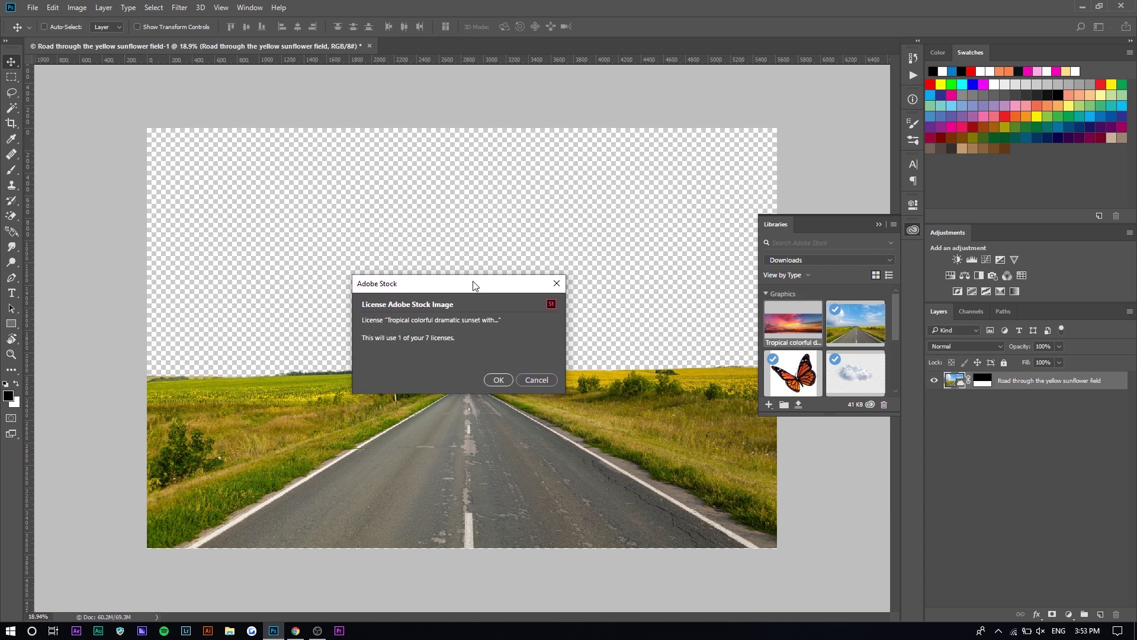
{"action": "left_click_drag", "start_coordinate": [474, 286], "coordinate": [427, 222]}
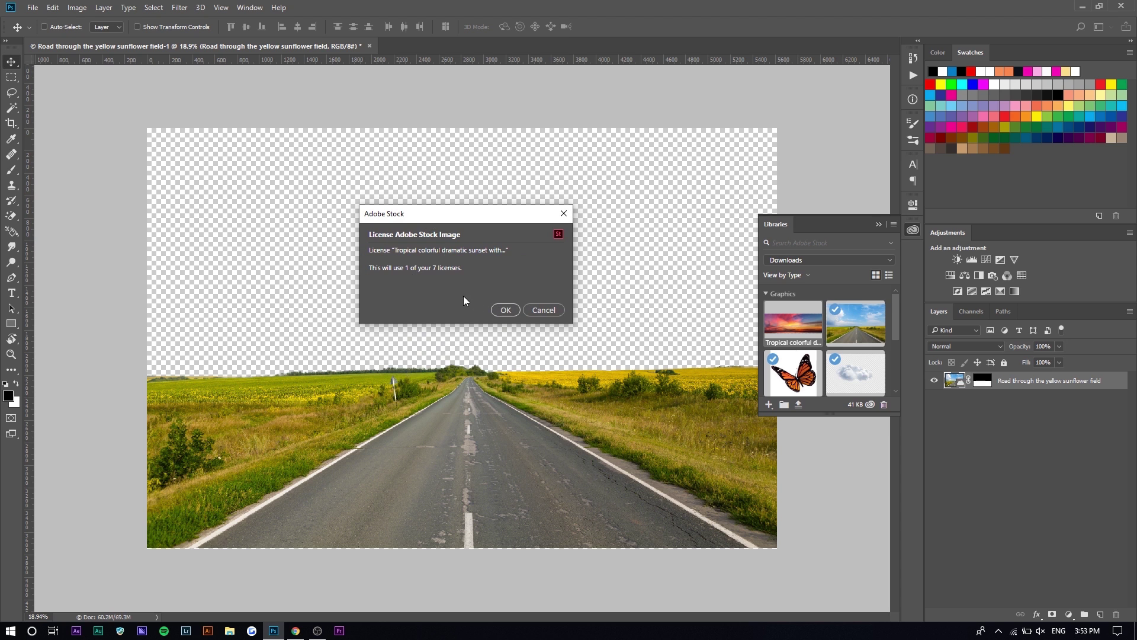
{"action": "left_click", "coordinate": [505, 311]}
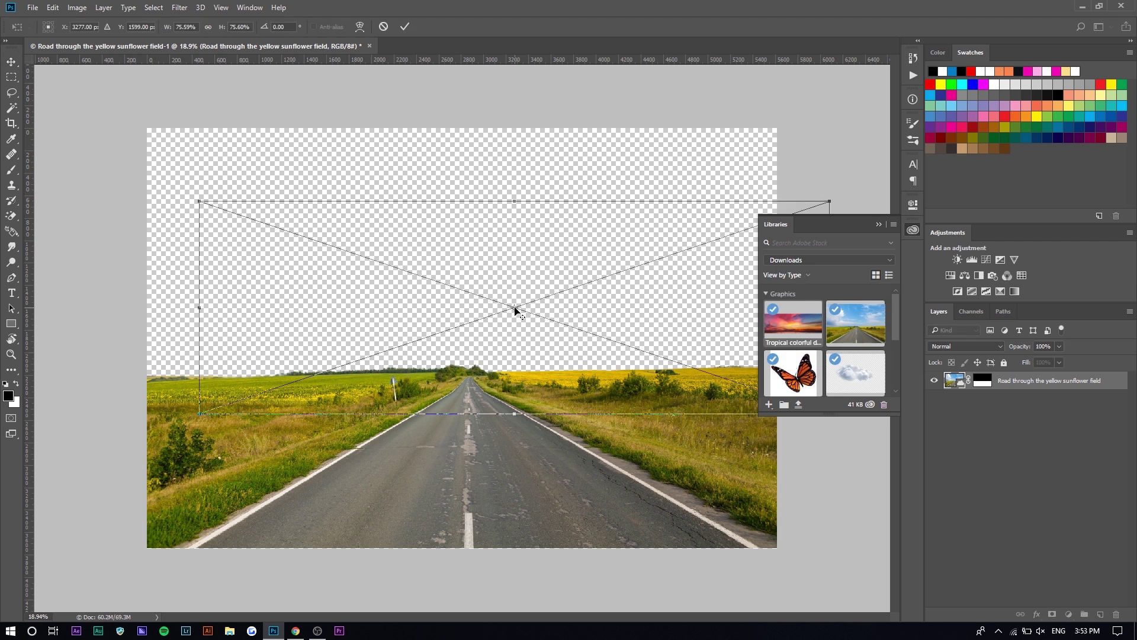
Step: Place the licensed sunset over the sky and move its layer behind the road
{"action": "left_click_drag", "start_coordinate": [551, 294], "coordinate": [487, 256]}
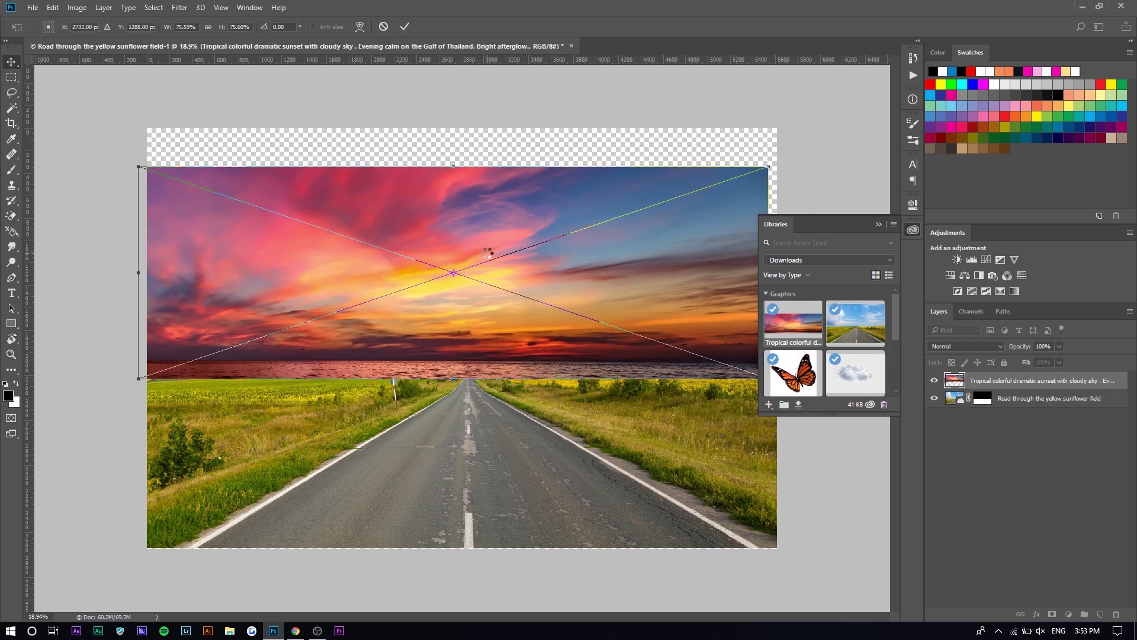
{"action": "key", "text": "Return"}
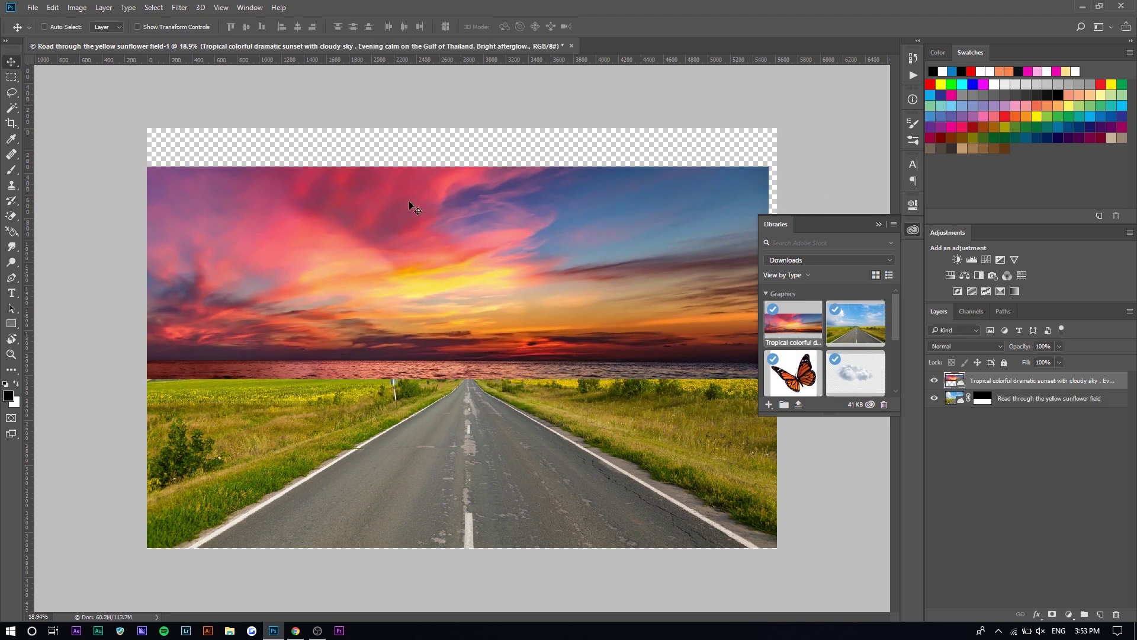
{"action": "left_click_drag", "start_coordinate": [997, 379], "coordinate": [1045, 435]}
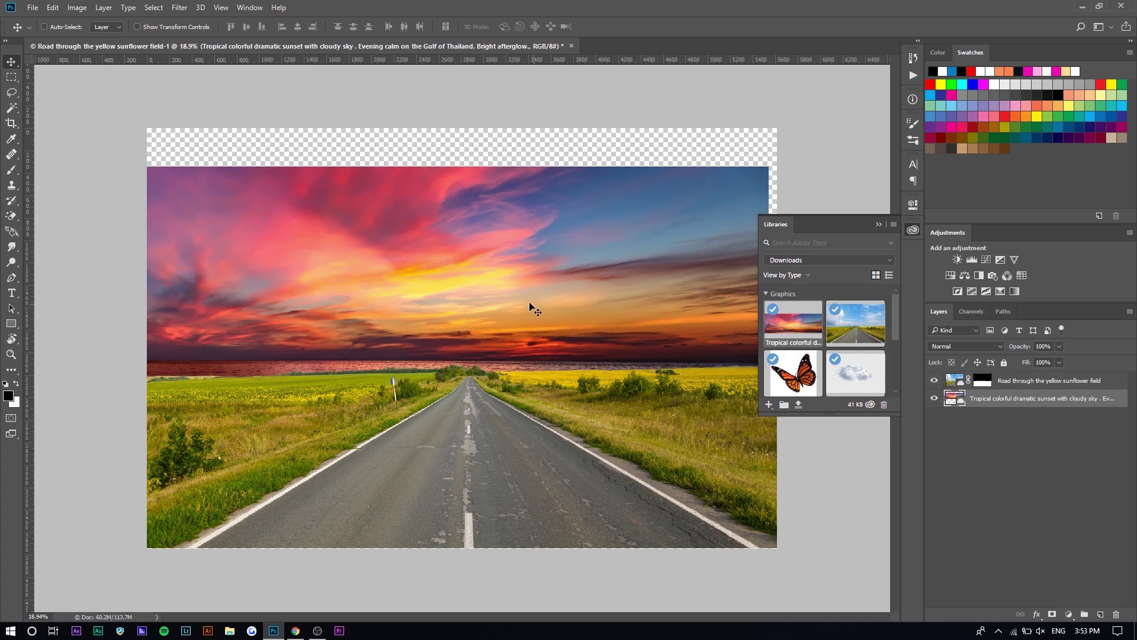
Step: Free Transform the sunset to about 97% so its clouds meet the horizon
{"action": "left_click_drag", "start_coordinate": [524, 302], "coordinate": [517, 244]}
{"action": "key", "text": "ctrl+t"}
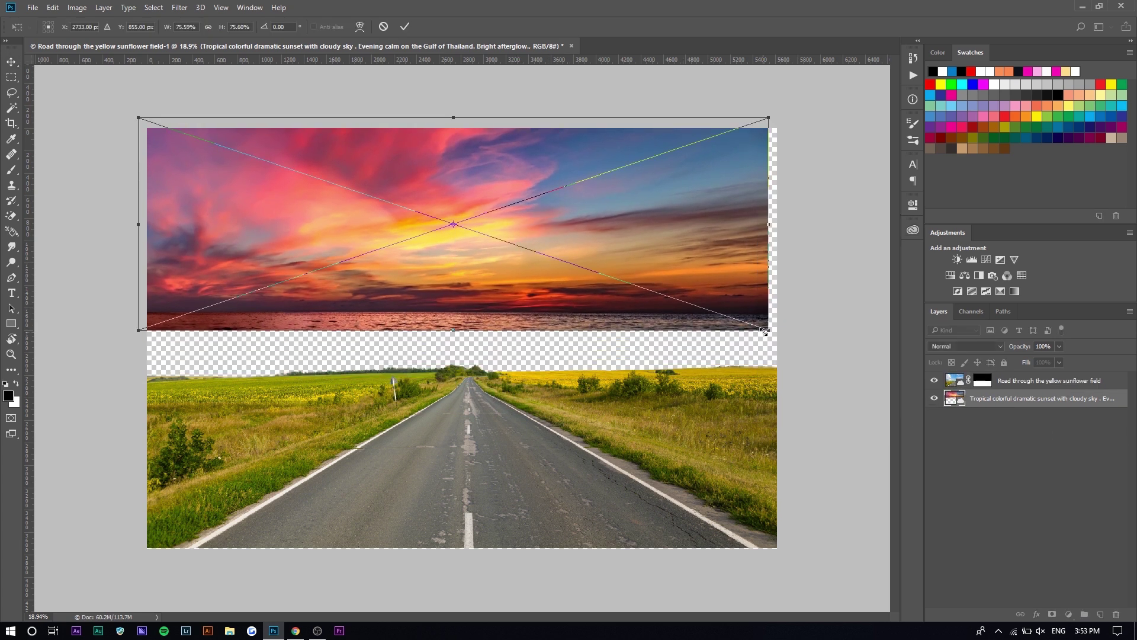
{"action": "left_click_drag", "start_coordinate": [768, 337], "coordinate": [945, 396]}
{"action": "left_click_drag", "start_coordinate": [758, 304], "coordinate": [676, 314]}
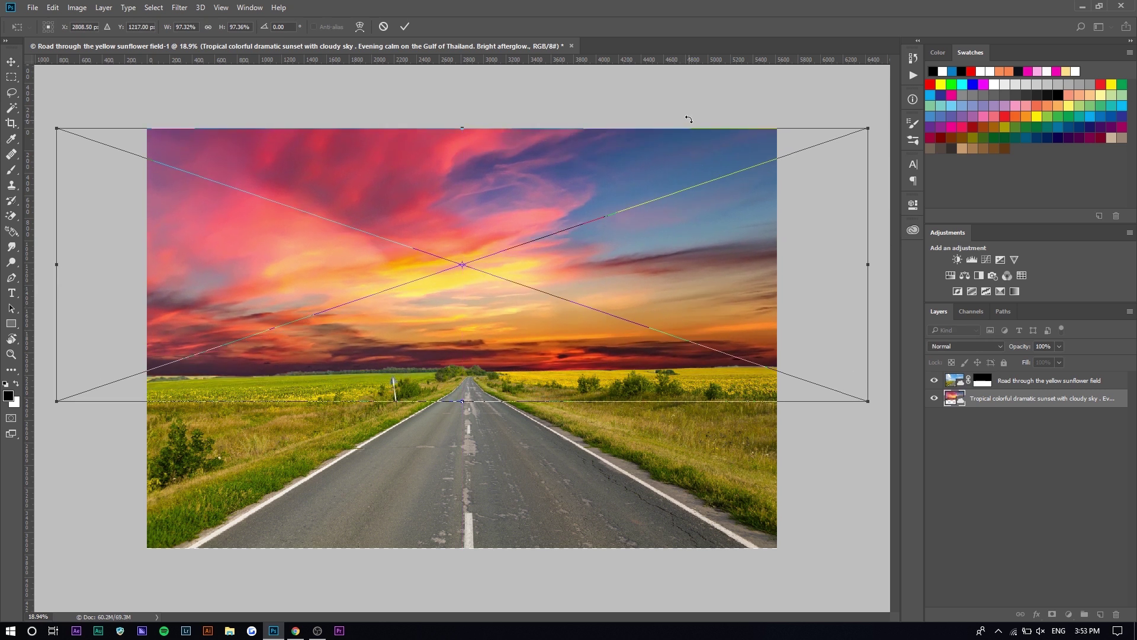
{"action": "left_click_drag", "start_coordinate": [687, 110], "coordinate": [685, 96]}
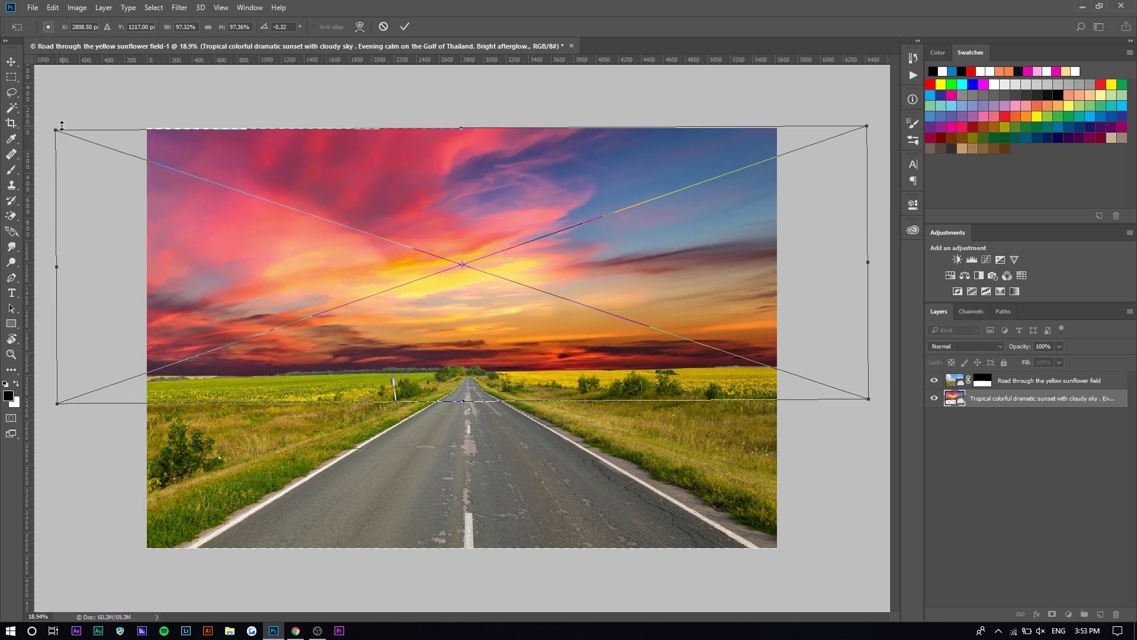
{"action": "left_click_drag", "start_coordinate": [57, 128], "coordinate": [41, 120]}
{"action": "key", "text": "Return"}
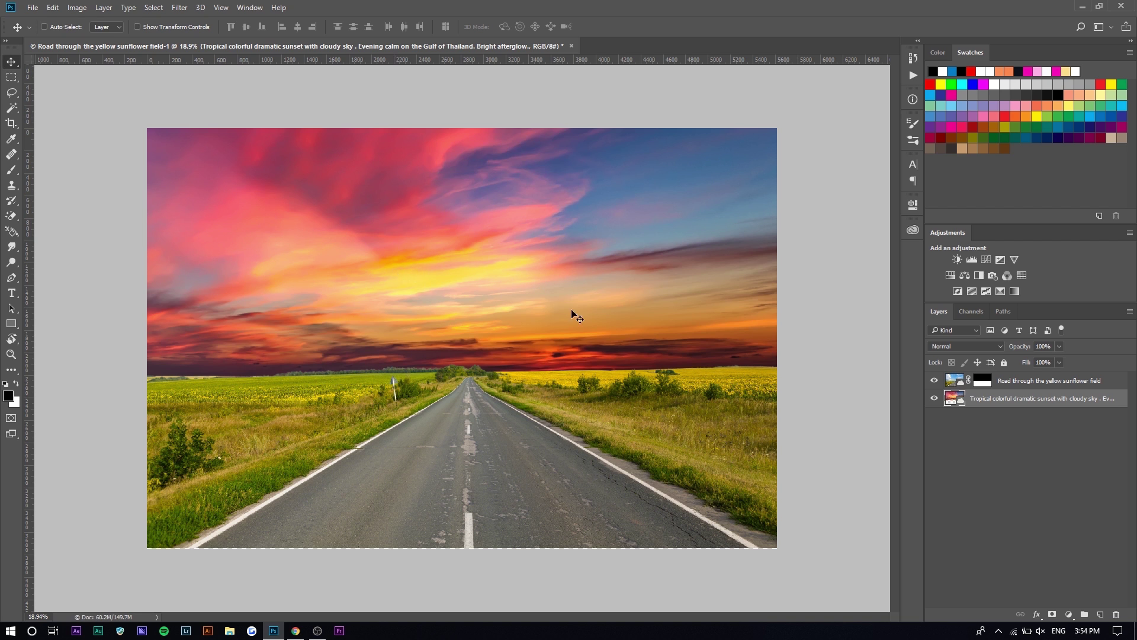
{"action": "left_click", "coordinate": [1026, 385]}
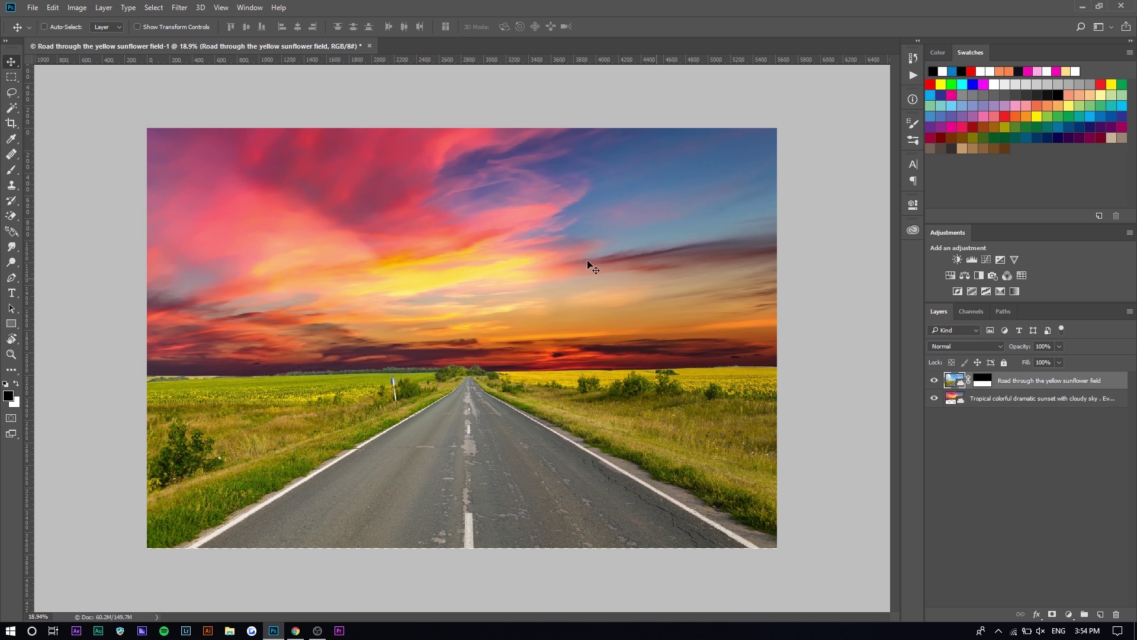
Step: Select both the road and sunset layers and merge them with Ctrl+E
{"action": "key", "text": "ctrl"}
{"action": "left_click", "coordinate": [1030, 398], "text": "ctrl"}
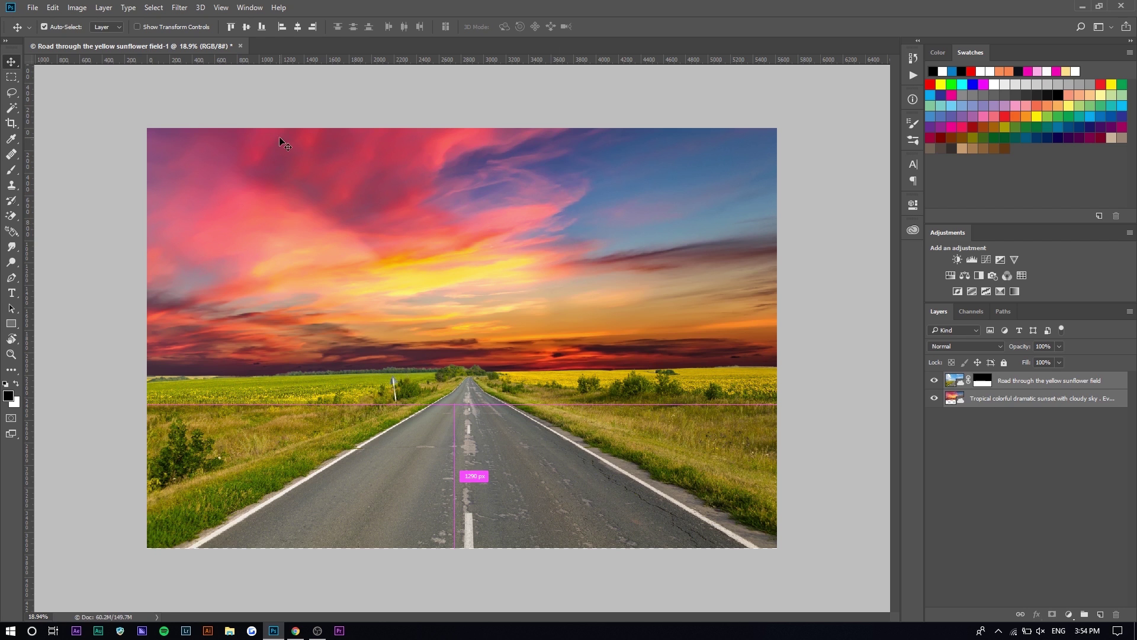
{"action": "key", "text": "ctrl+e"}
Step: Leave the Filter menu unused and duplicate the merged layer with Ctrl+J
{"action": "left_click", "coordinate": [179, 7]}
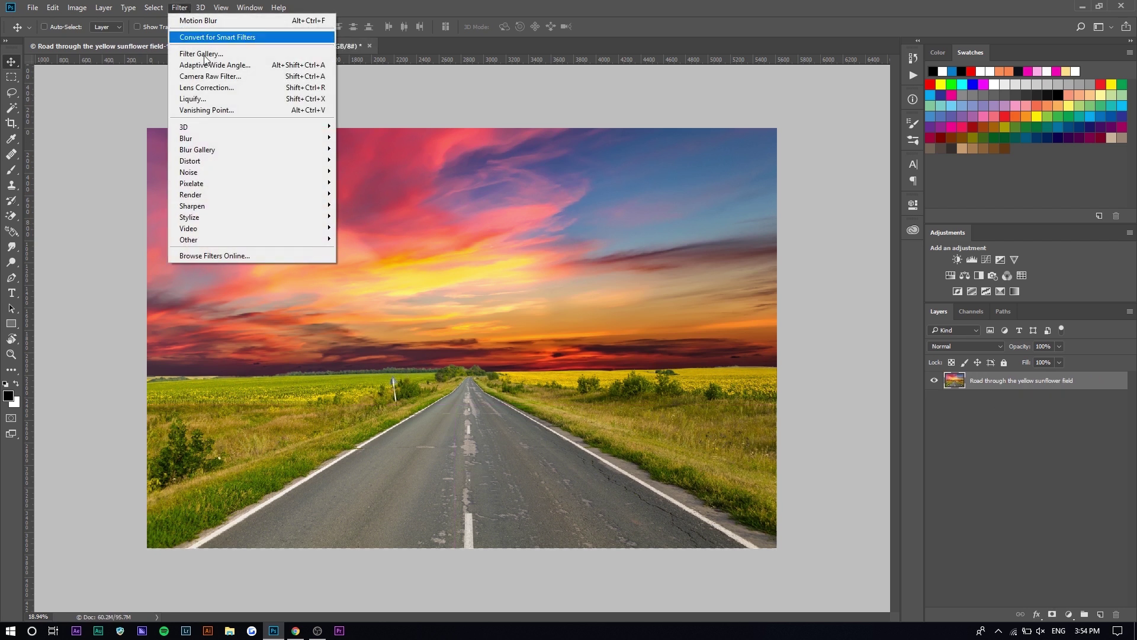
{"action": "mouse_move", "coordinate": [249, 138]}
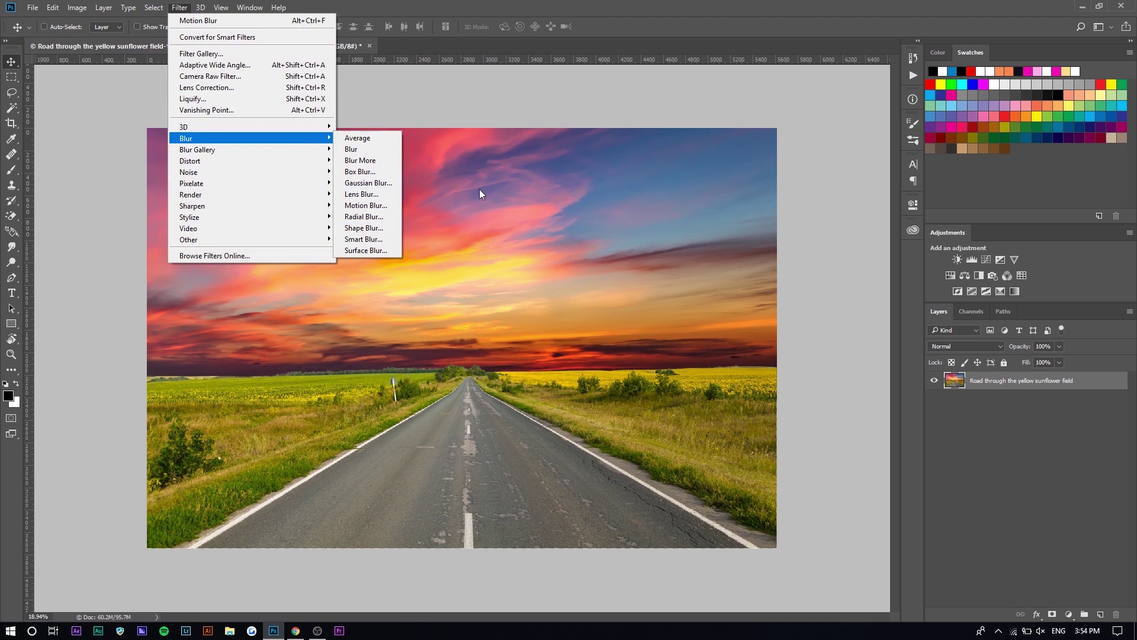
{"action": "left_click", "coordinate": [1006, 388]}
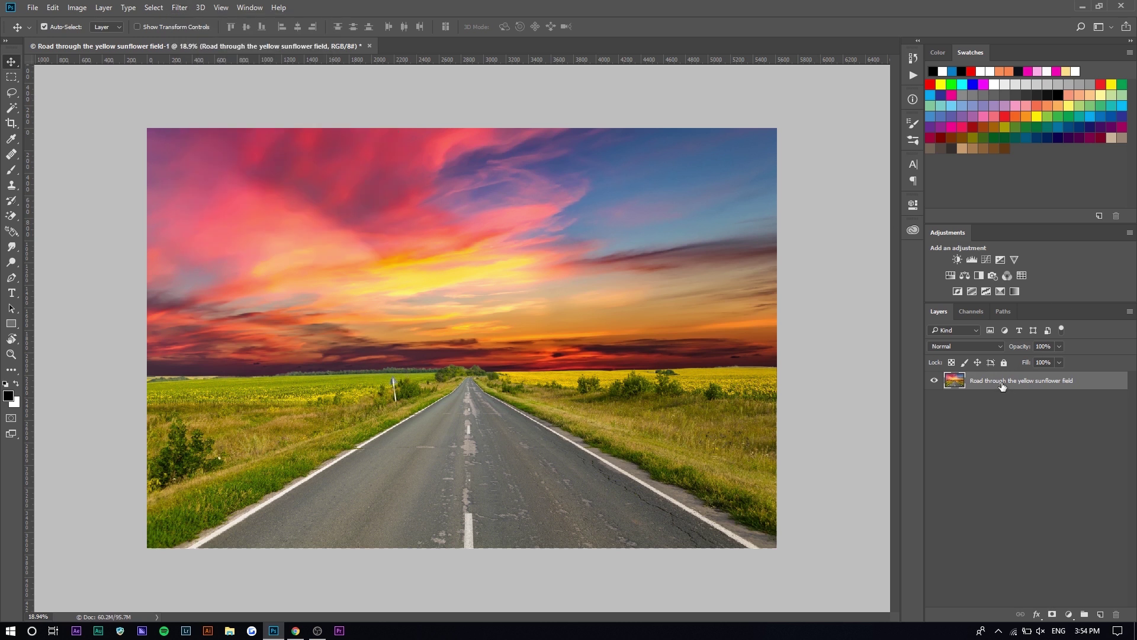
{"action": "key", "text": "ctrl+j"}
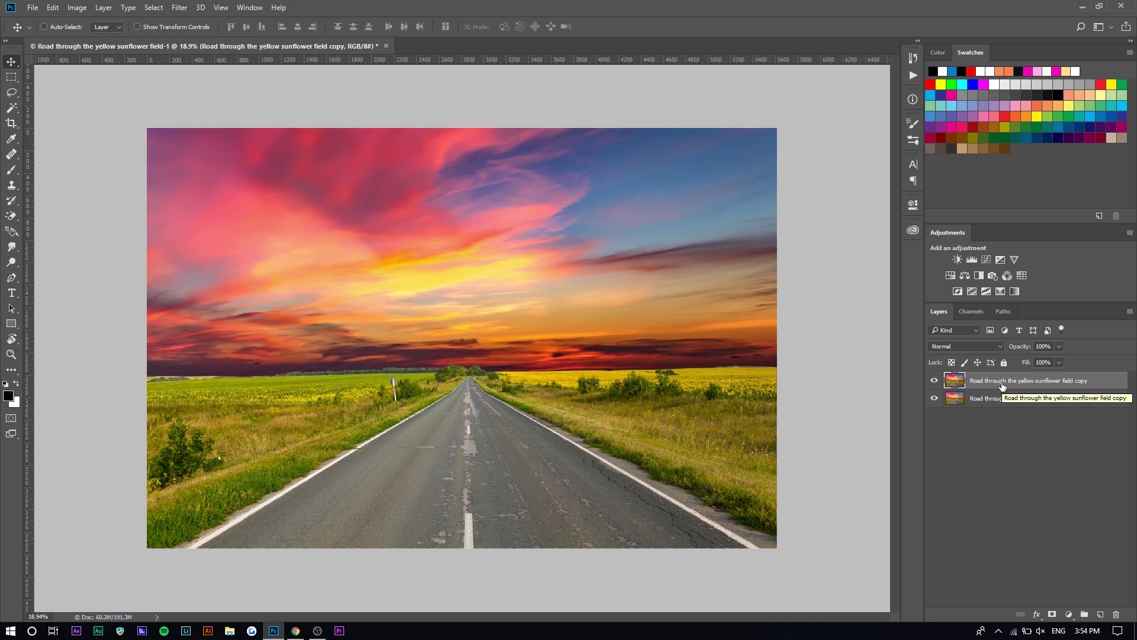
Step: Apply a Zoom Radial Blur with amount 77 to the copy layer
{"action": "left_click", "coordinate": [180, 8]}
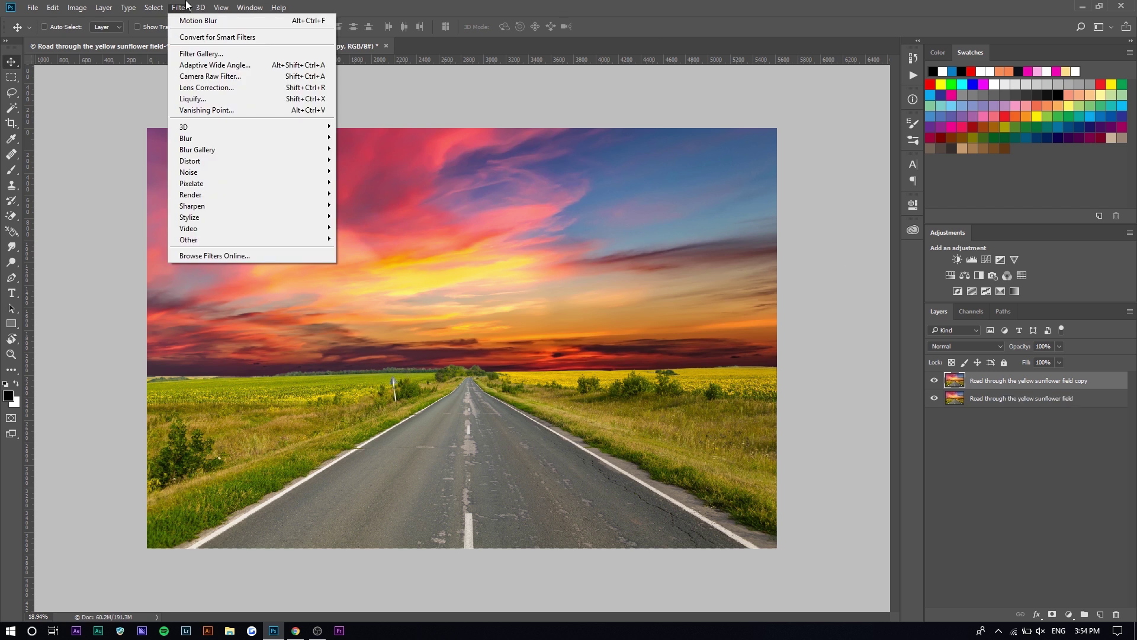
{"action": "mouse_move", "coordinate": [231, 140]}
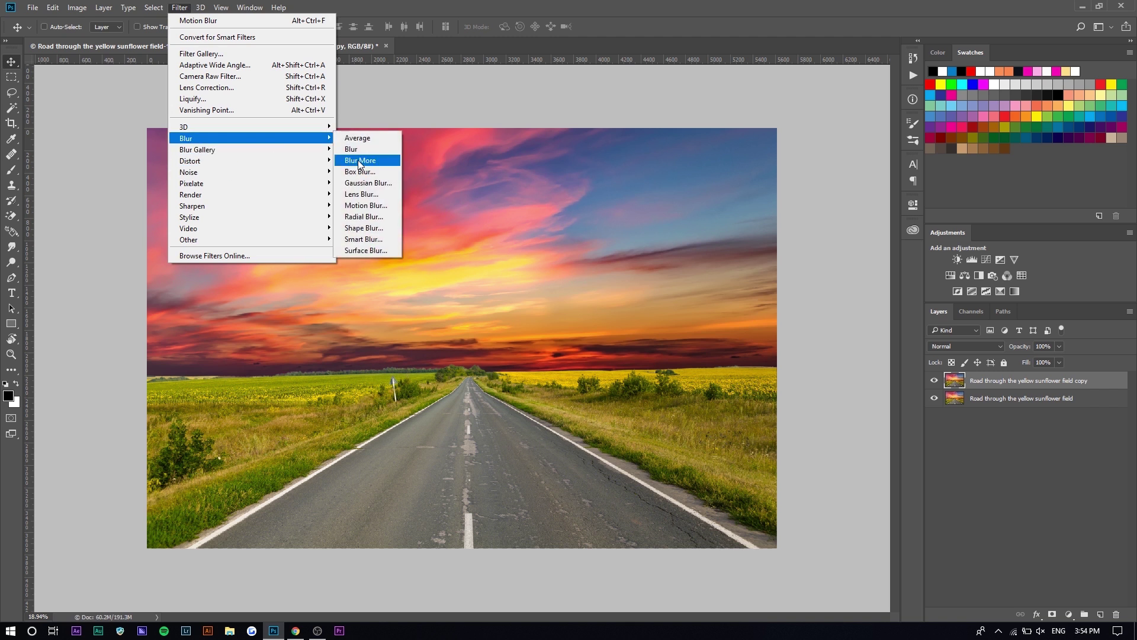
{"action": "left_click", "coordinate": [368, 217]}
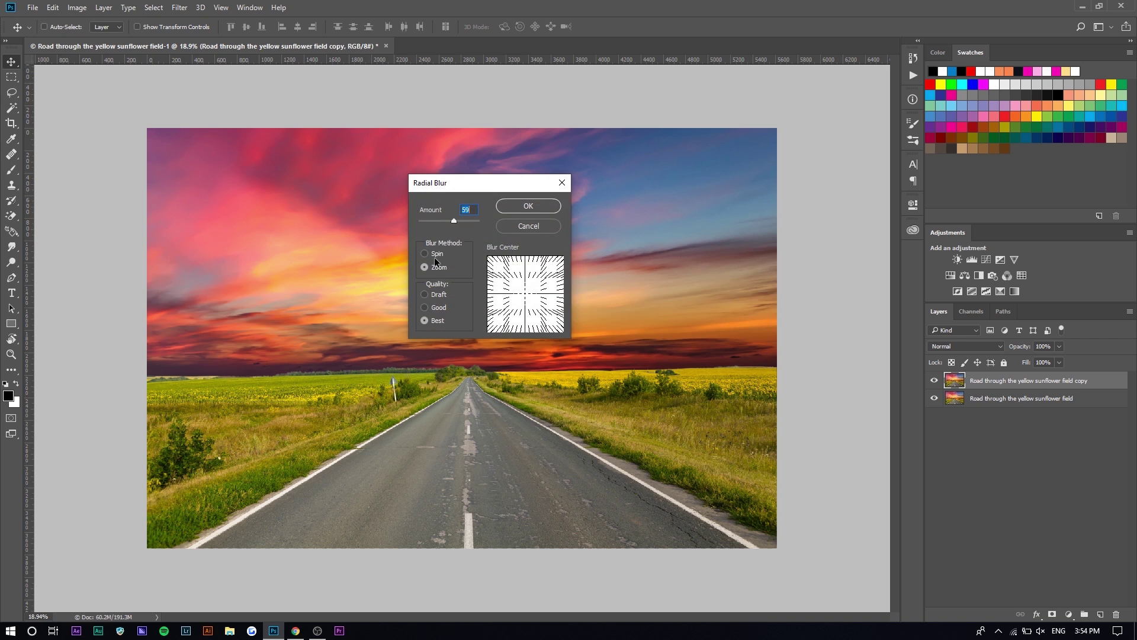
{"action": "left_click_drag", "start_coordinate": [453, 221], "coordinate": [464, 222]}
{"action": "left_click", "coordinate": [510, 208]}
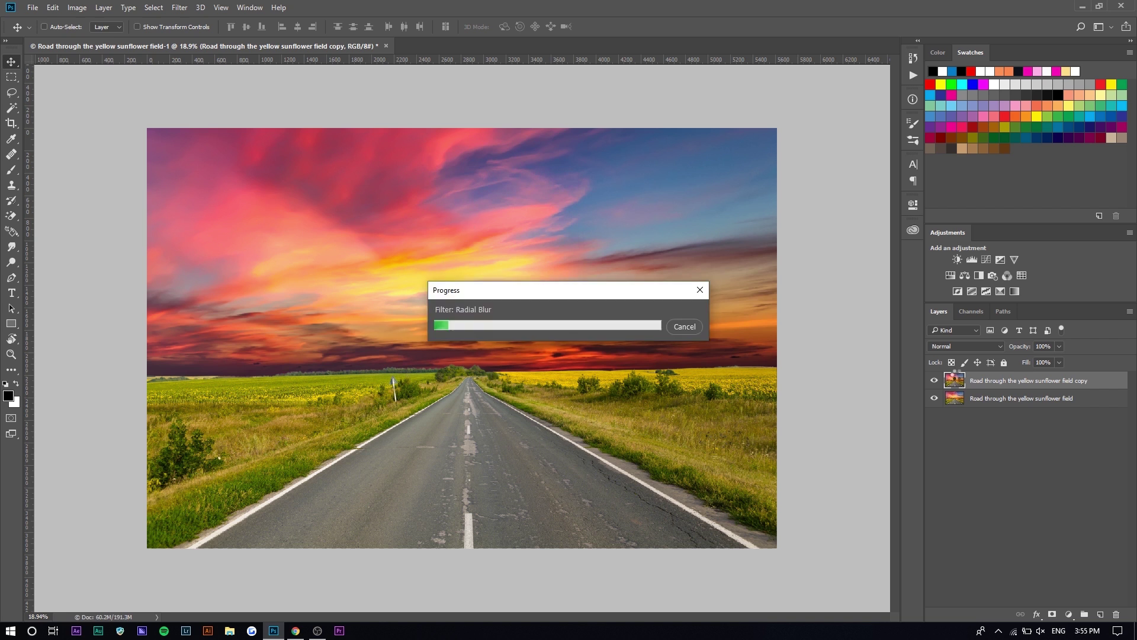
{"action": "left_click_drag", "start_coordinate": [568, 290], "coordinate": [479, 287]}
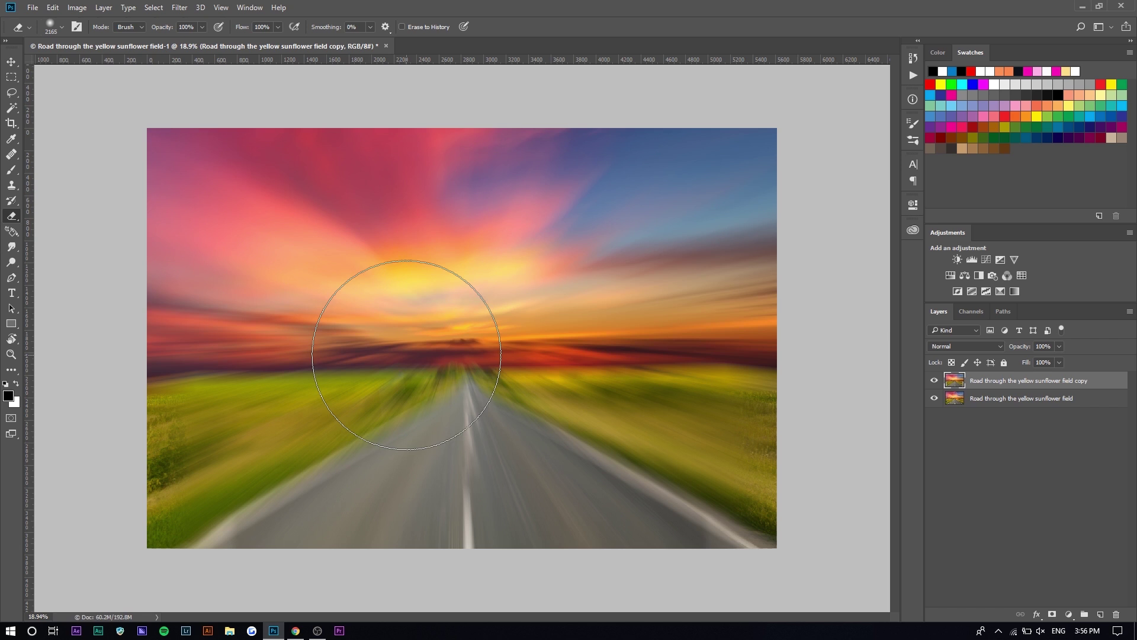
Step: Erase blur over the road and horizon, adjusting the copy's opacity and brush settings
{"action": "mouse_move", "coordinate": [406, 355]}
{"action": "left_mouse_down"}
{"action": "mouse_move", "coordinate": [470, 403]}
{"action": "mouse_move", "coordinate": [434, 361]}
{"action": "mouse_move", "coordinate": [480, 343]}
{"action": "mouse_move", "coordinate": [523, 366]}
{"action": "mouse_move", "coordinate": [412, 364]}
{"action": "mouse_move", "coordinate": [620, 371]}
{"action": "mouse_move", "coordinate": [665, 404]}
{"action": "left_mouse_up"}
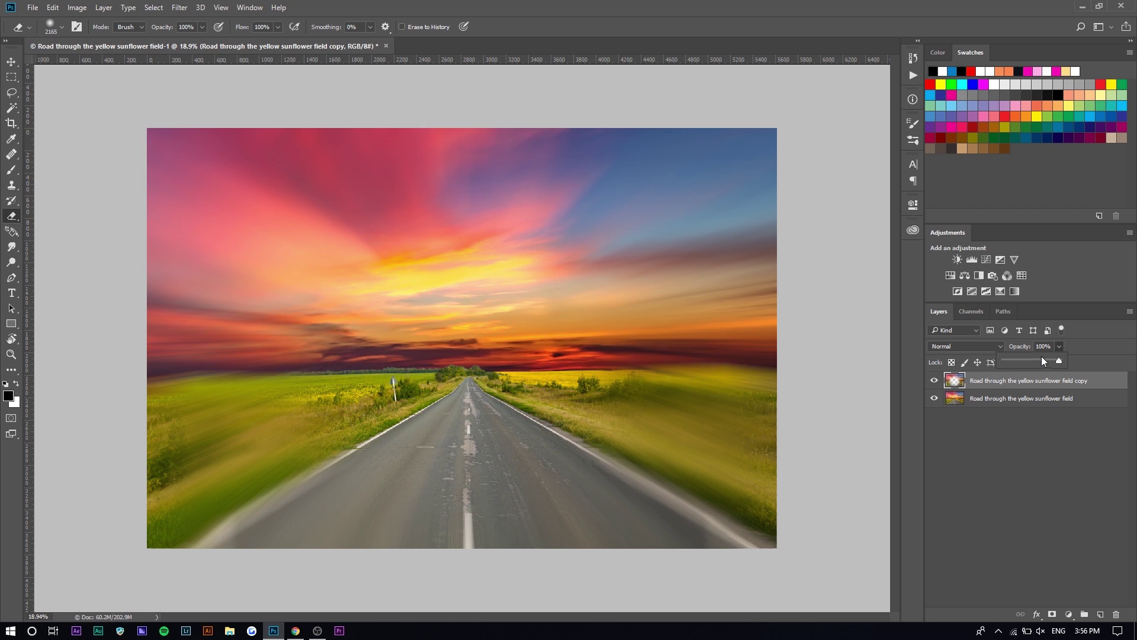
{"action": "left_click", "coordinate": [1041, 359]}
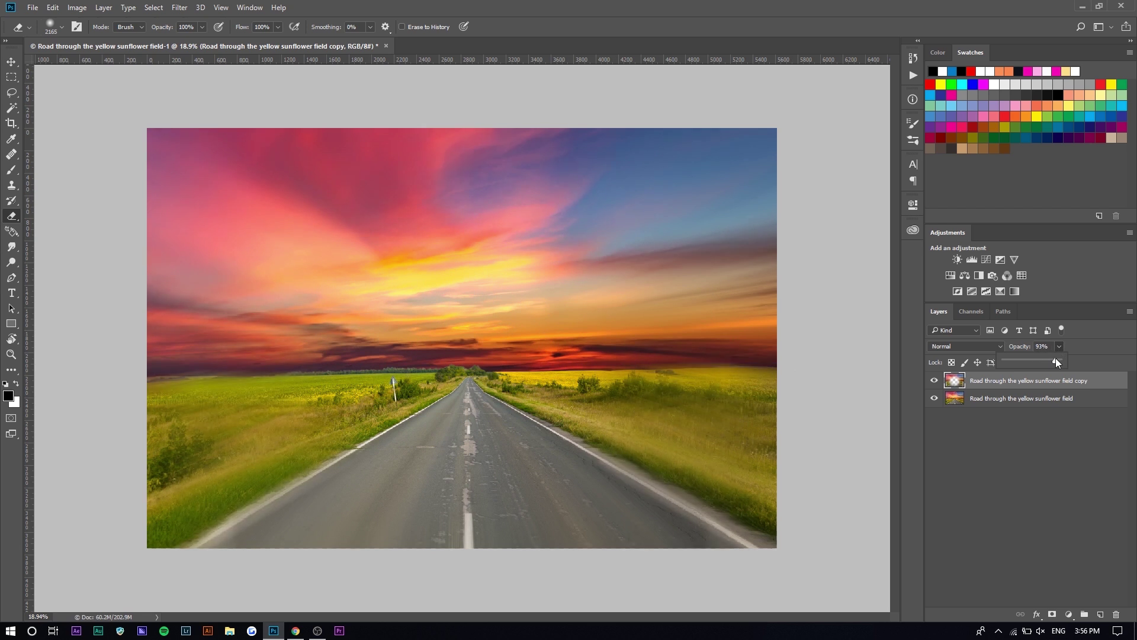
{"action": "left_click_drag", "start_coordinate": [1055, 358], "coordinate": [1061, 357]}
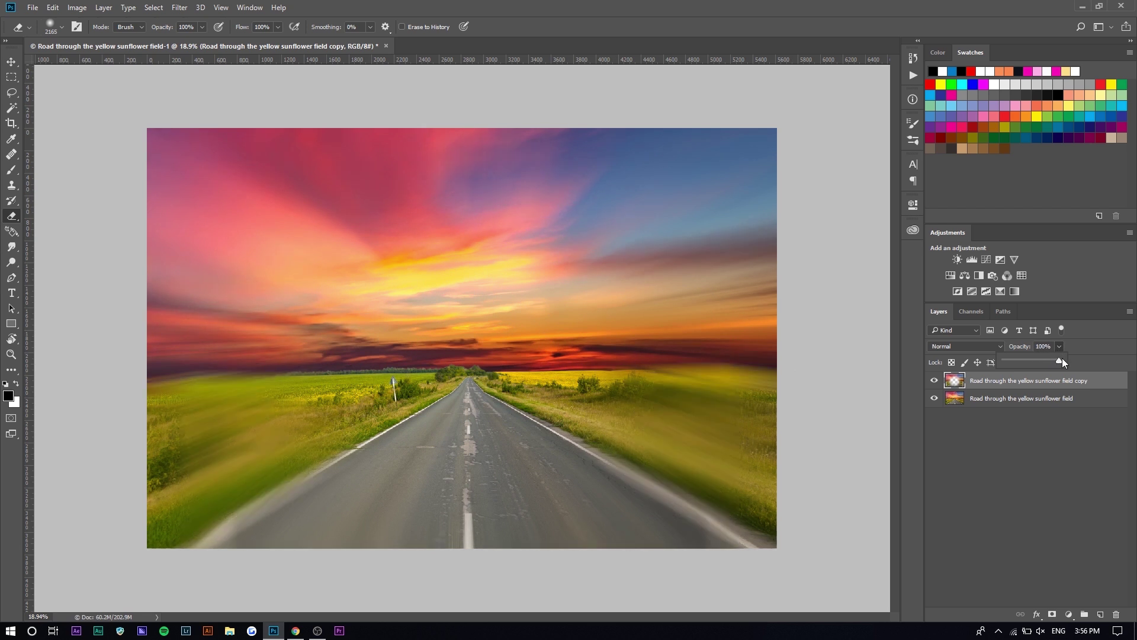
{"action": "left_click", "coordinate": [45, 28]}
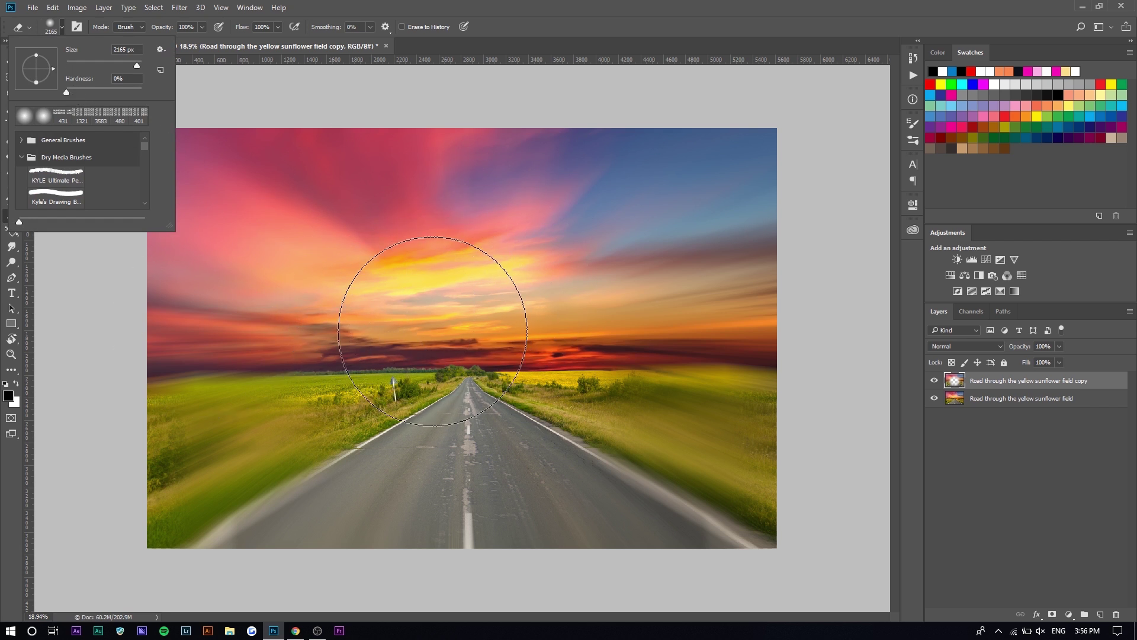
{"action": "left_click", "coordinate": [254, 140]}
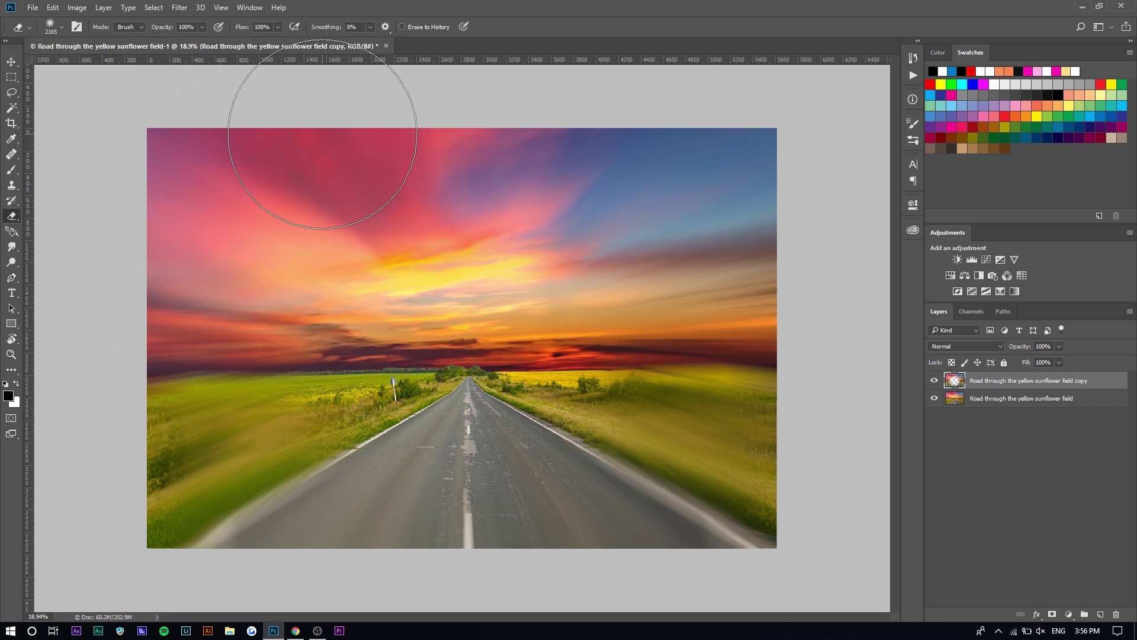
Step: Erase more blur from the road surface and the upper and right sky
{"action": "mouse_move", "coordinate": [322, 134]}
{"action": "left_mouse_down"}
{"action": "mouse_move", "coordinate": [404, 155]}
{"action": "mouse_move", "coordinate": [315, 158]}
{"action": "mouse_move", "coordinate": [349, 143]}
{"action": "left_mouse_up"}
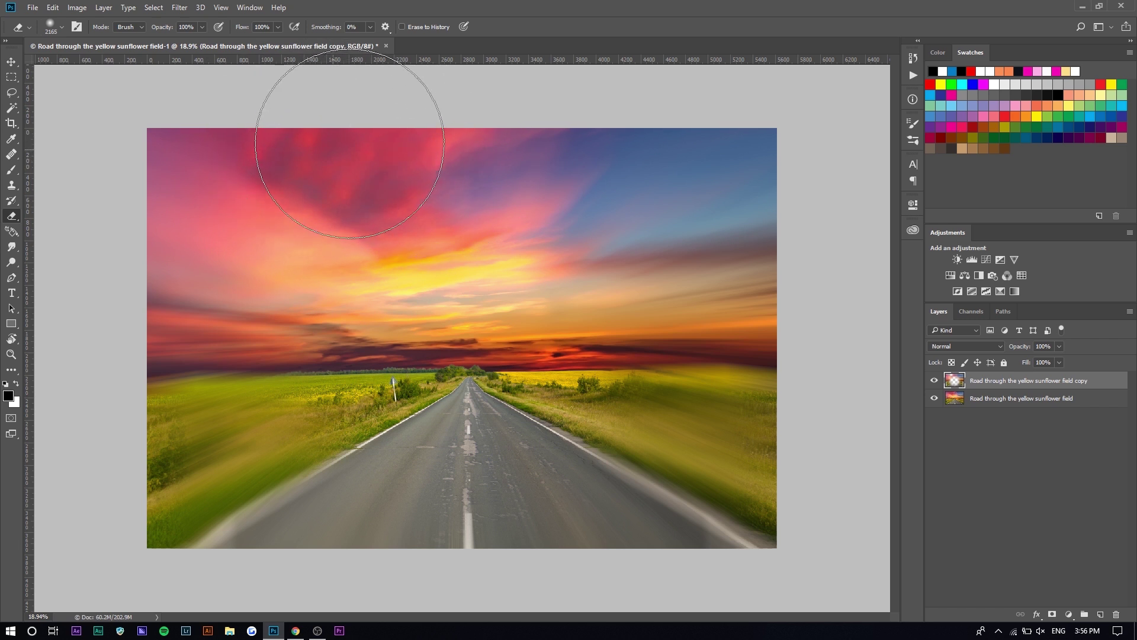
{"action": "mouse_move", "coordinate": [213, 355]}
{"action": "left_mouse_down"}
{"action": "mouse_move", "coordinate": [198, 434]}
{"action": "mouse_move", "coordinate": [226, 393]}
{"action": "mouse_move", "coordinate": [248, 415]}
{"action": "left_mouse_up"}
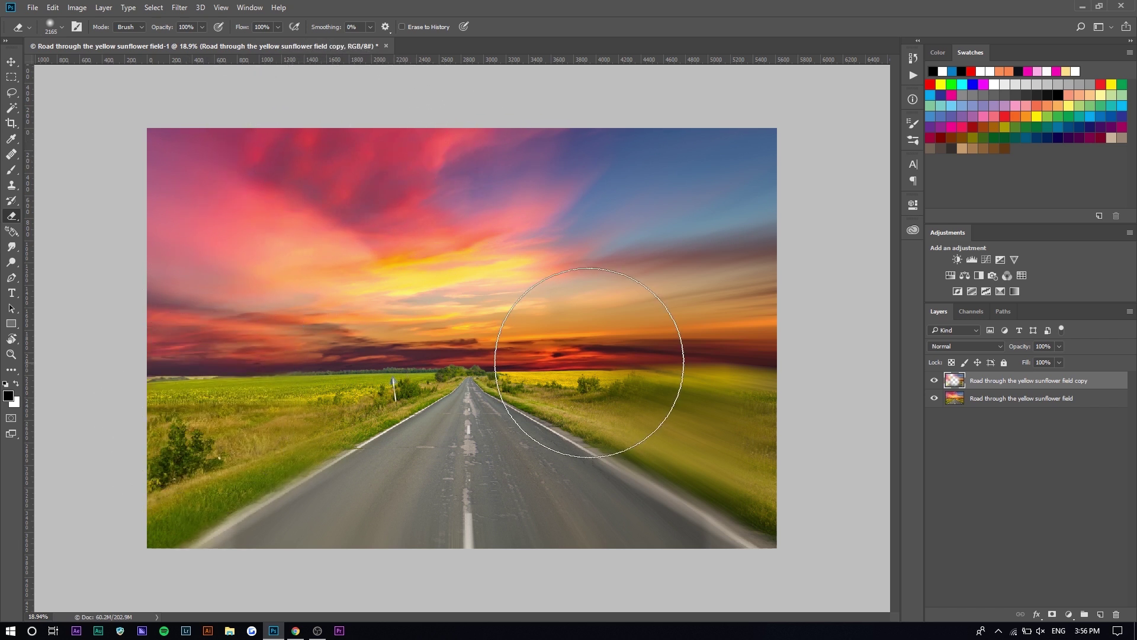
{"action": "key", "text": "ctrl+alt+z"}
{"action": "key", "text": "ctrl+alt+z"}
{"action": "key", "text": "ctrl+alt+z"}
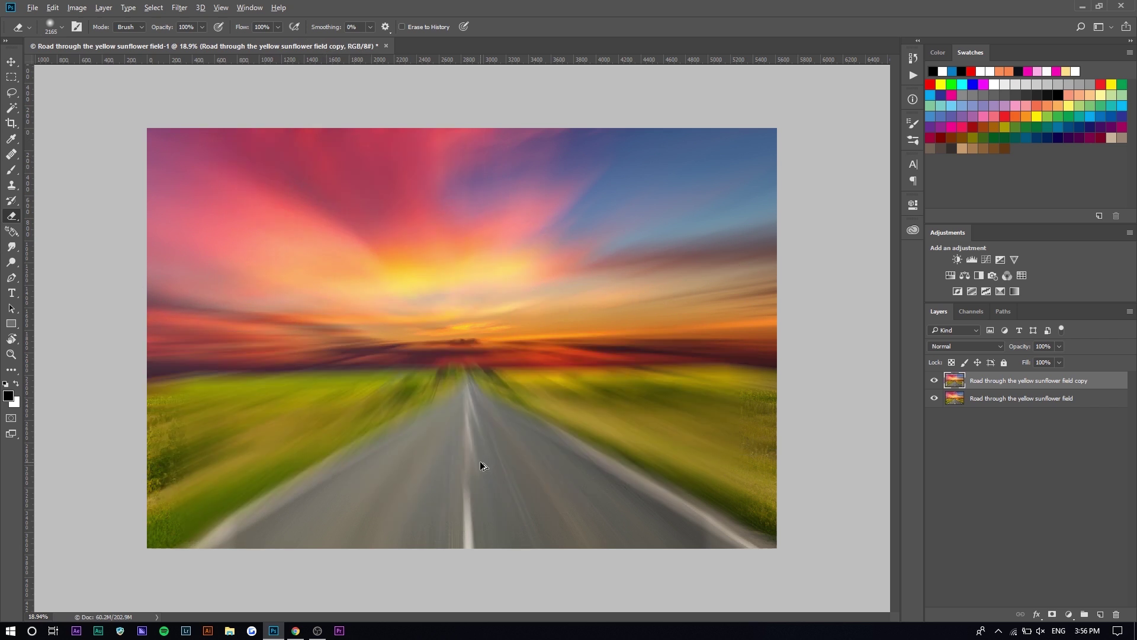
{"action": "mouse_move", "coordinate": [459, 546]}
{"action": "left_mouse_down"}
{"action": "mouse_move", "coordinate": [453, 472]}
{"action": "mouse_move", "coordinate": [374, 548]}
{"action": "mouse_move", "coordinate": [509, 526]}
{"action": "mouse_move", "coordinate": [610, 571]}
{"action": "mouse_move", "coordinate": [622, 533]}
{"action": "mouse_move", "coordinate": [440, 413]}
{"action": "left_mouse_up"}
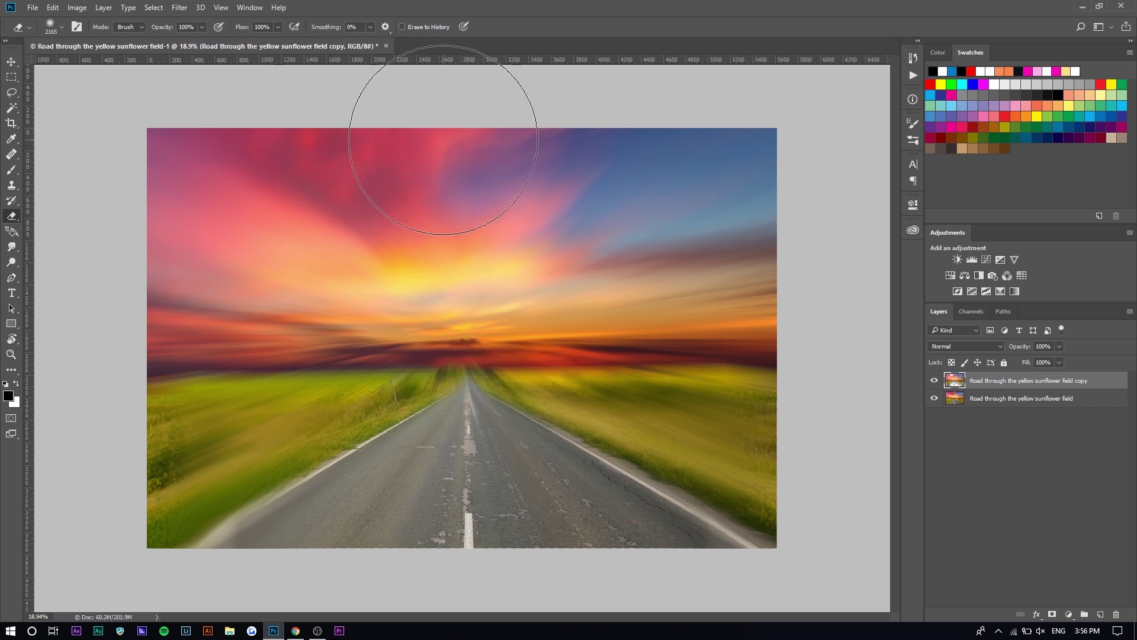
{"action": "left_click_drag", "start_coordinate": [454, 142], "coordinate": [457, 193]}
{"action": "mouse_move", "coordinate": [666, 231]}
{"action": "left_mouse_down"}
{"action": "mouse_move", "coordinate": [723, 264]}
{"action": "mouse_move", "coordinate": [791, 215]}
{"action": "left_mouse_up"}
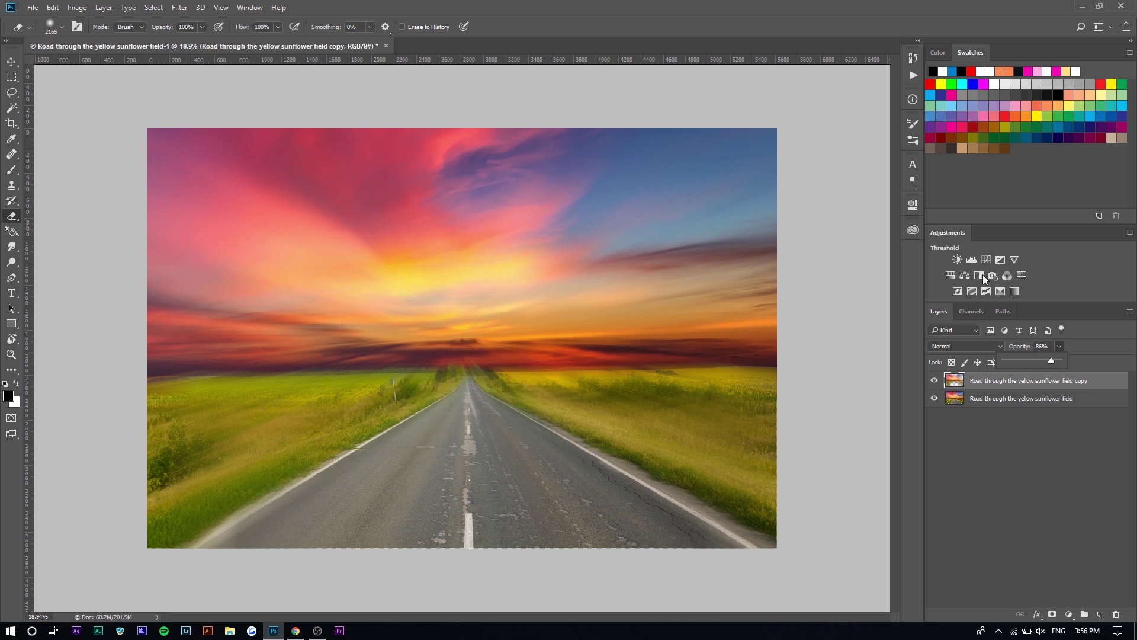
{"action": "left_click", "coordinate": [958, 258]}
Step: Set Brightness/Contrast contrast to 42 and add a Curves layer with a custom point
{"action": "left_click", "coordinate": [836, 289]}
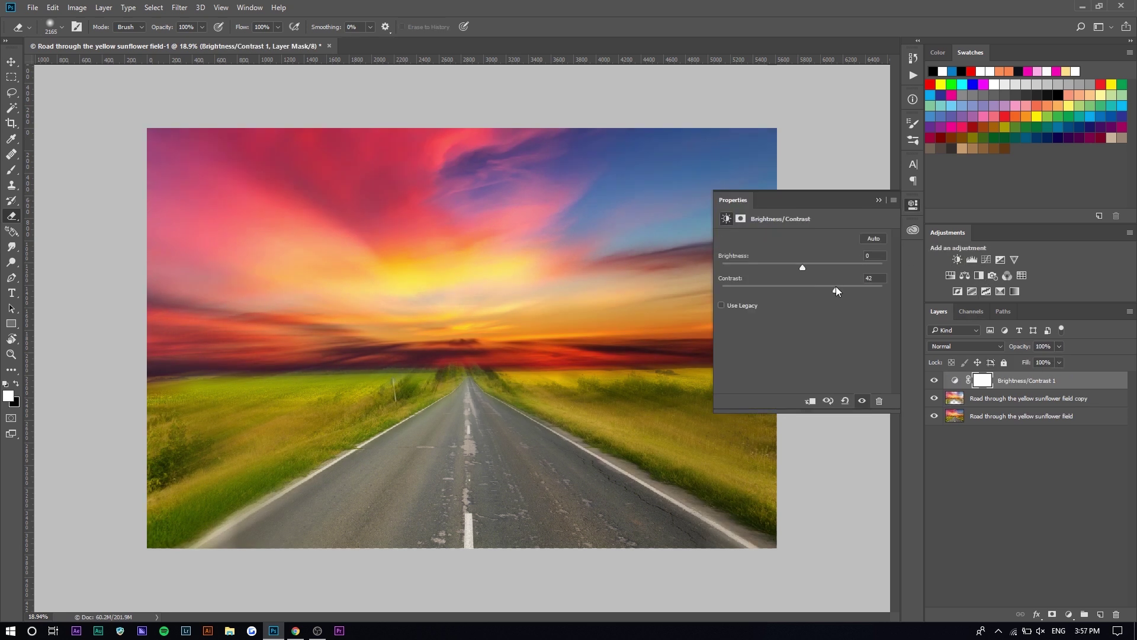
{"action": "left_click", "coordinate": [984, 260]}
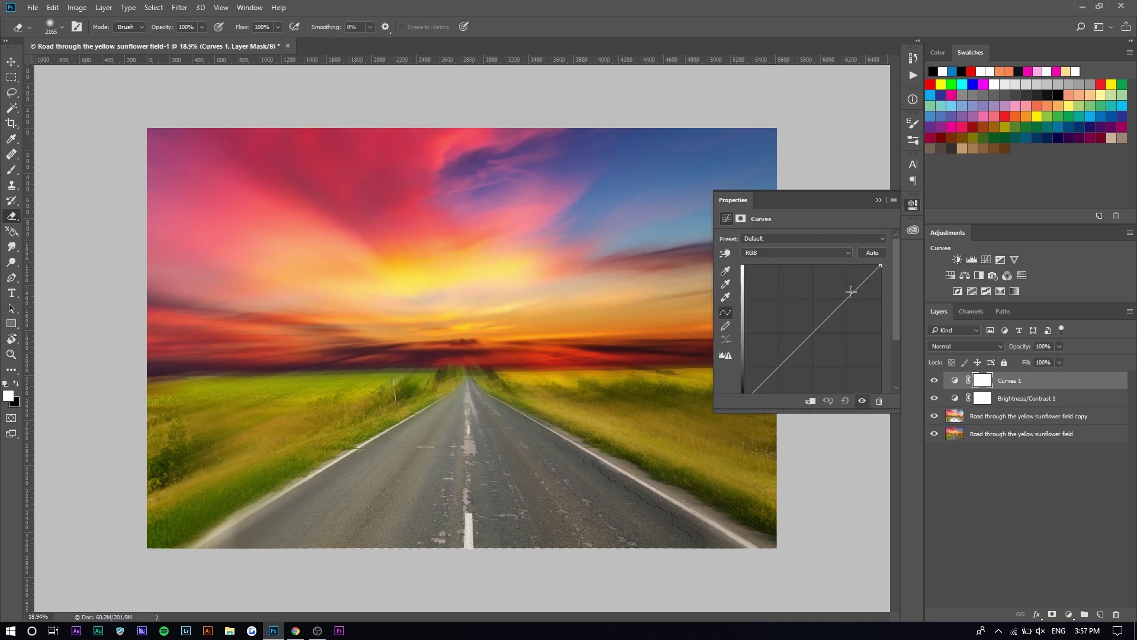
{"action": "left_click", "coordinate": [823, 323]}
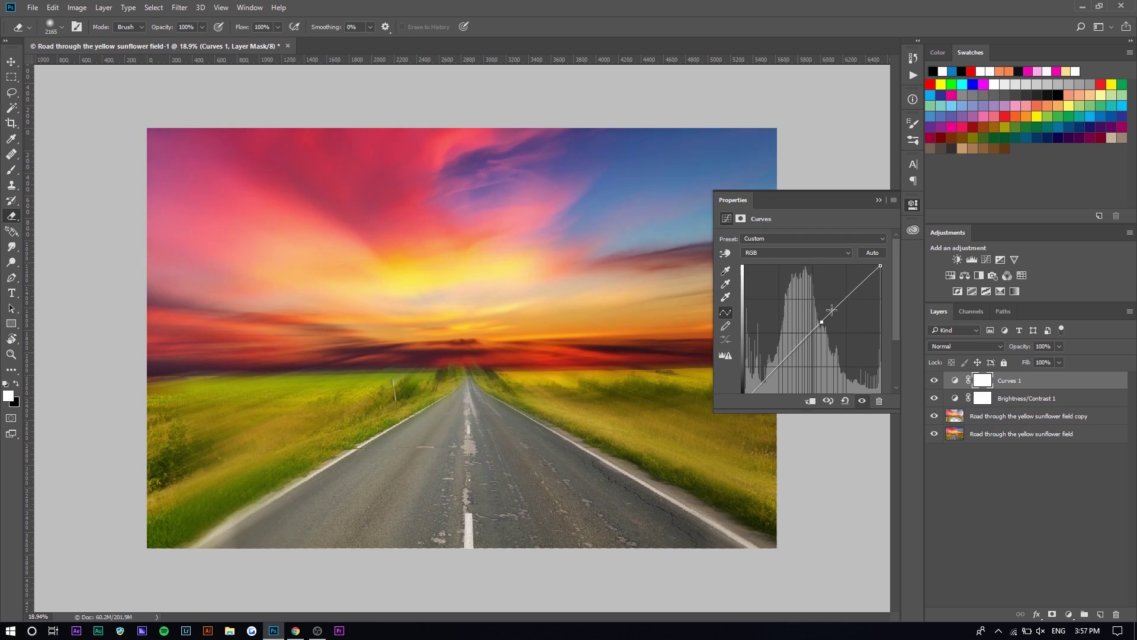
{"action": "scroll", "coordinate": [654, 427], "scroll_direction": "down", "scroll_amount": 2}
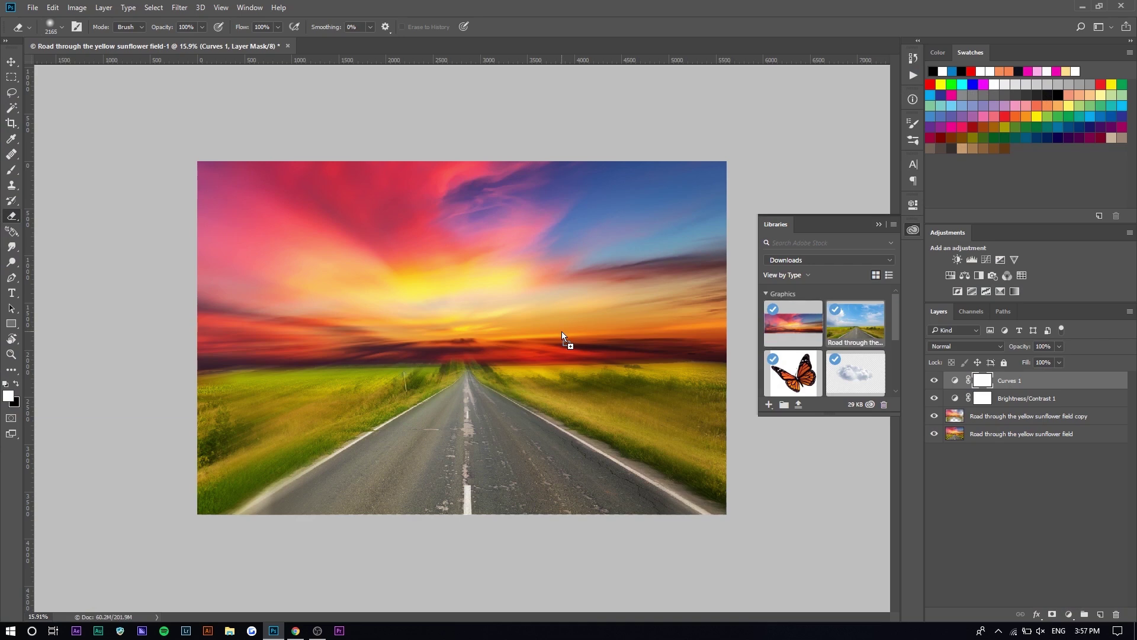
Step: Place the original blue-sky road photo and move it to the bottom of the layer stack
{"action": "left_click_drag", "start_coordinate": [545, 330], "coordinate": [444, 338]}
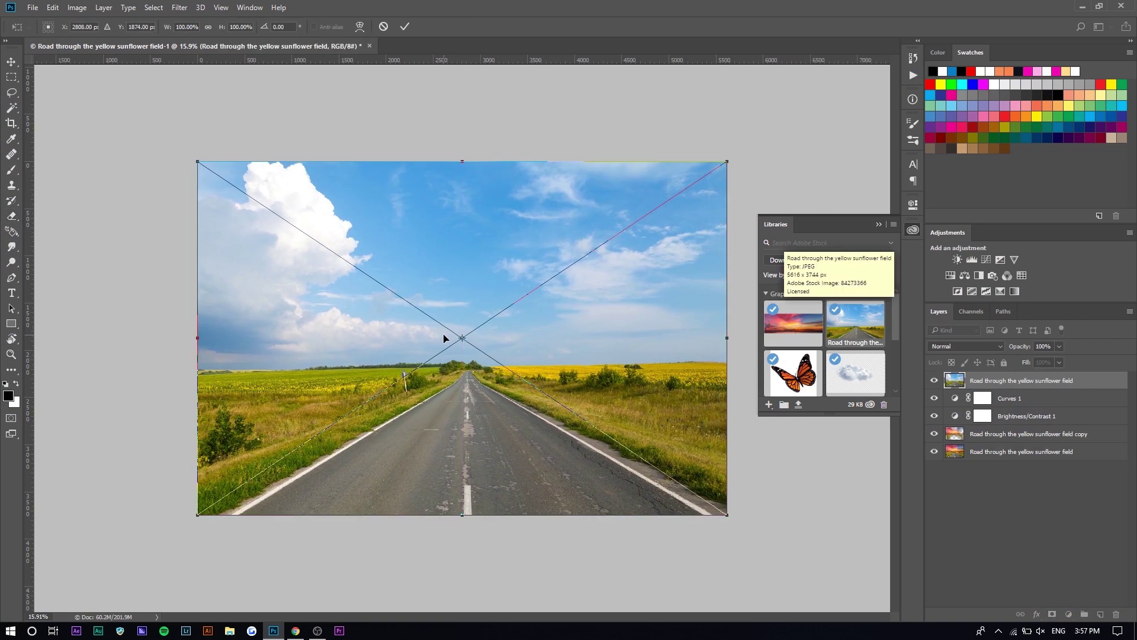
{"action": "key", "text": "Return"}
{"action": "left_click_drag", "start_coordinate": [1030, 394], "coordinate": [1017, 445]}
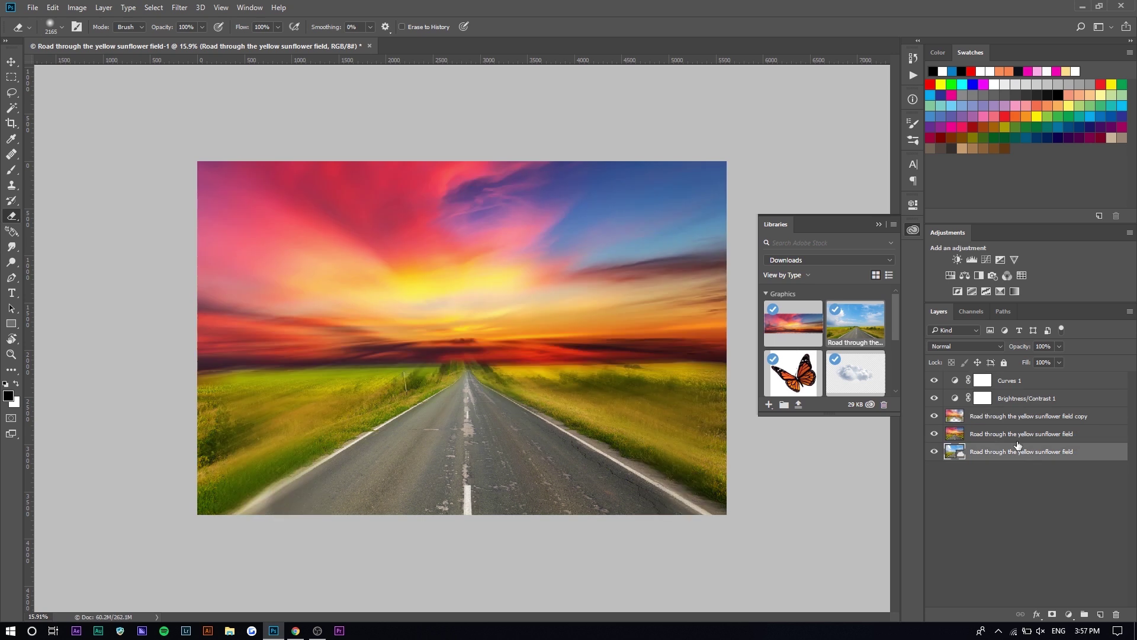
Step: Group the four sunset layers into Group 1 and toggle it to compare with the original
{"action": "left_click", "coordinate": [1019, 434]}
{"action": "left_click", "coordinate": [1006, 380], "text": "shift"}
{"action": "key", "text": "ctrl+g"}
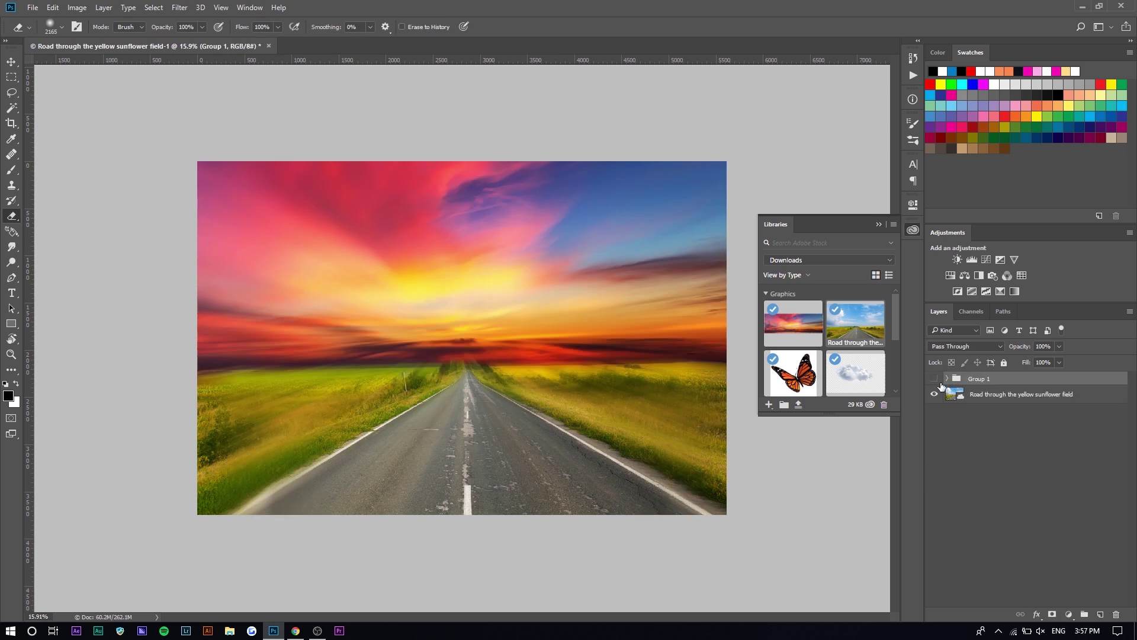
{"action": "left_click", "coordinate": [939, 380]}
{"action": "left_click", "coordinate": [940, 382]}
{"action": "left_click", "coordinate": [940, 382]}
{"action": "left_click", "coordinate": [940, 382]}
Step: Erase the blur on the blurred copy layer near the horizon to reveal sharp trees
{"action": "left_click", "coordinate": [947, 378]}
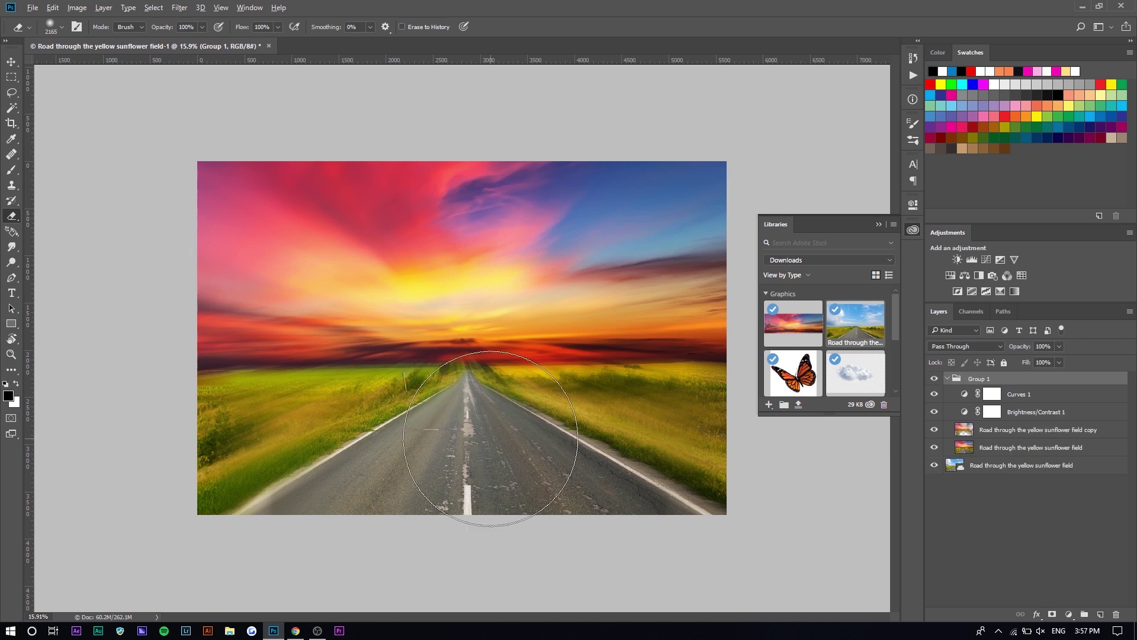
{"action": "key", "text": "ctrl+plus"}
{"action": "left_click", "coordinate": [1010, 431]}
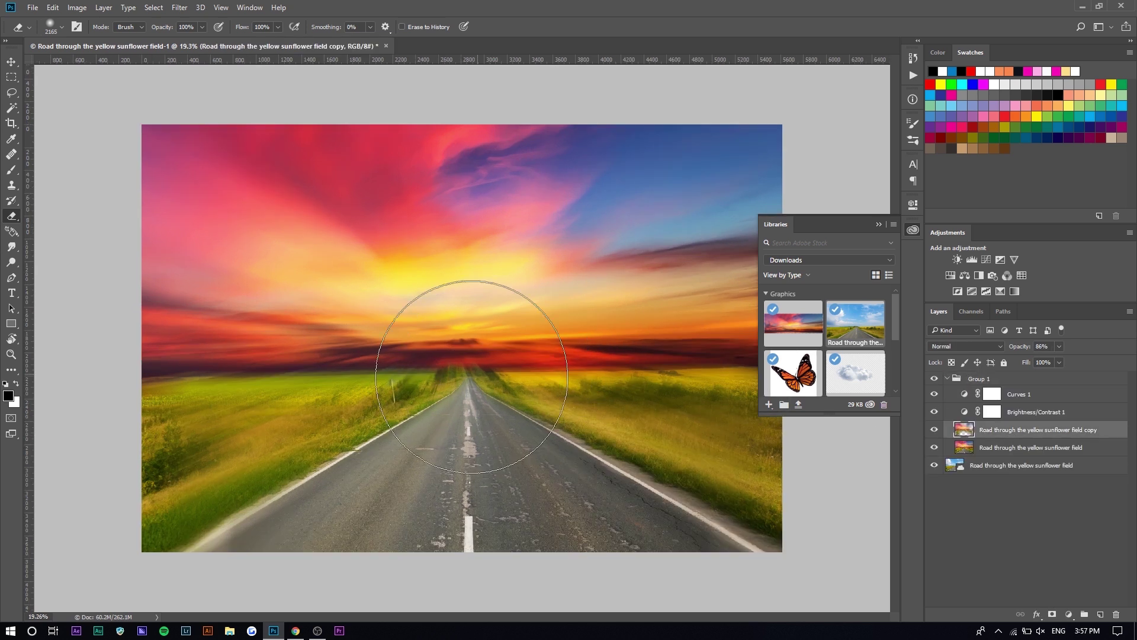
{"action": "left_click_drag", "start_coordinate": [432, 368], "coordinate": [456, 385]}
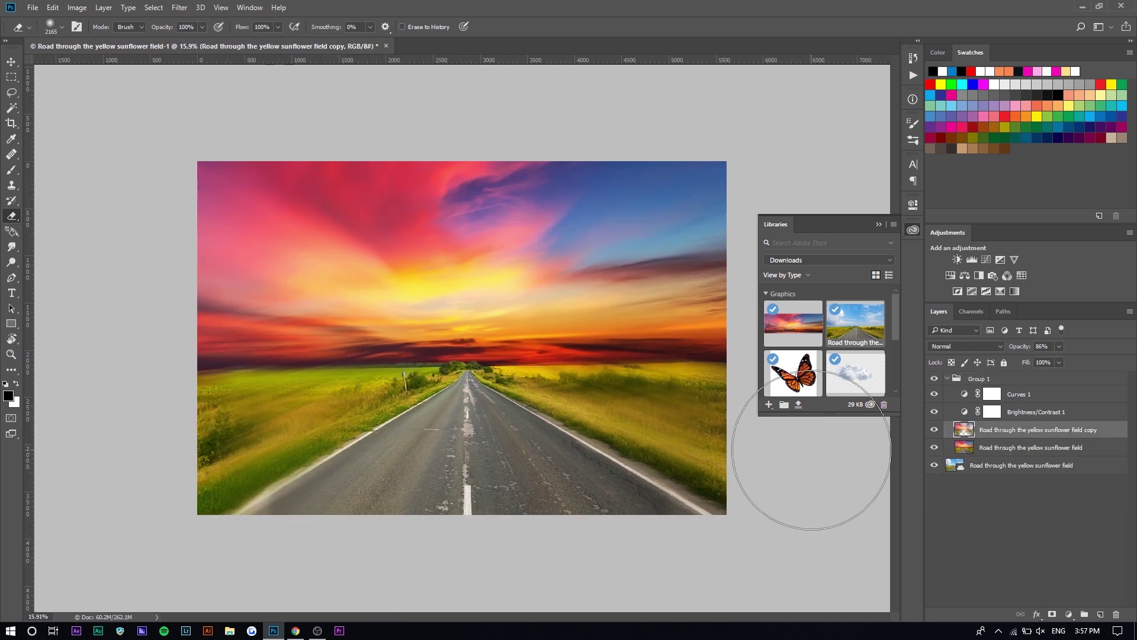
{"action": "key", "text": "ctrl+minus"}
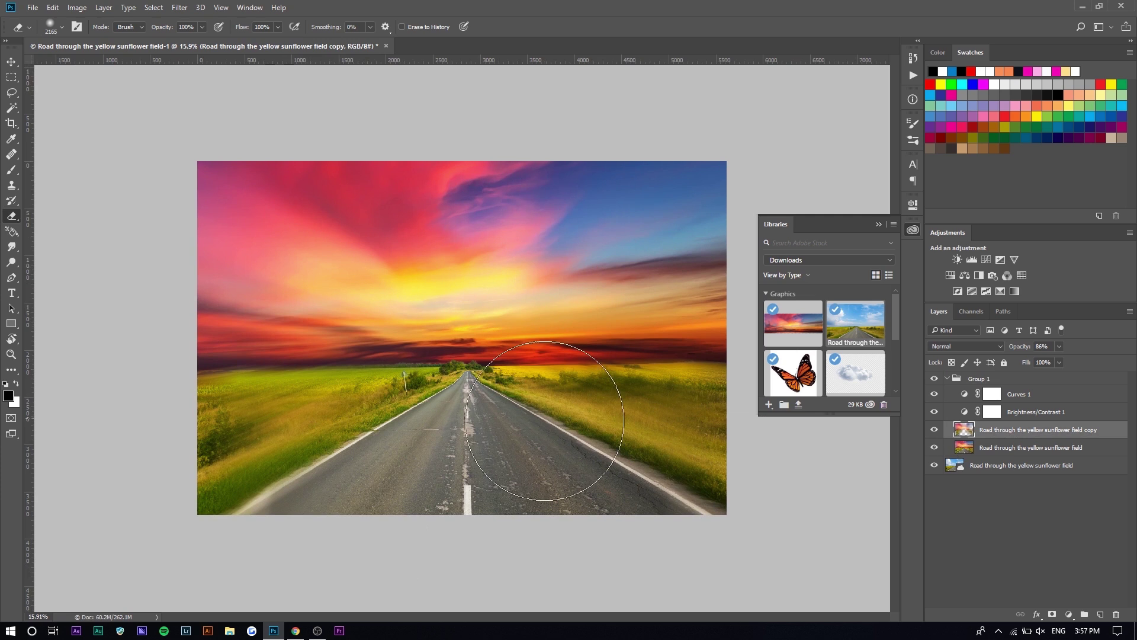
Step: Toggle Group 1's visibility to compare the sunset edit against the original photo
{"action": "left_click", "coordinate": [934, 379]}
{"action": "left_click", "coordinate": [935, 379]}
{"action": "left_click", "coordinate": [934, 379]}
{"action": "left_click", "coordinate": [934, 379]}
{"action": "left_click", "coordinate": [935, 379]}
{"action": "left_click", "coordinate": [934, 379]}
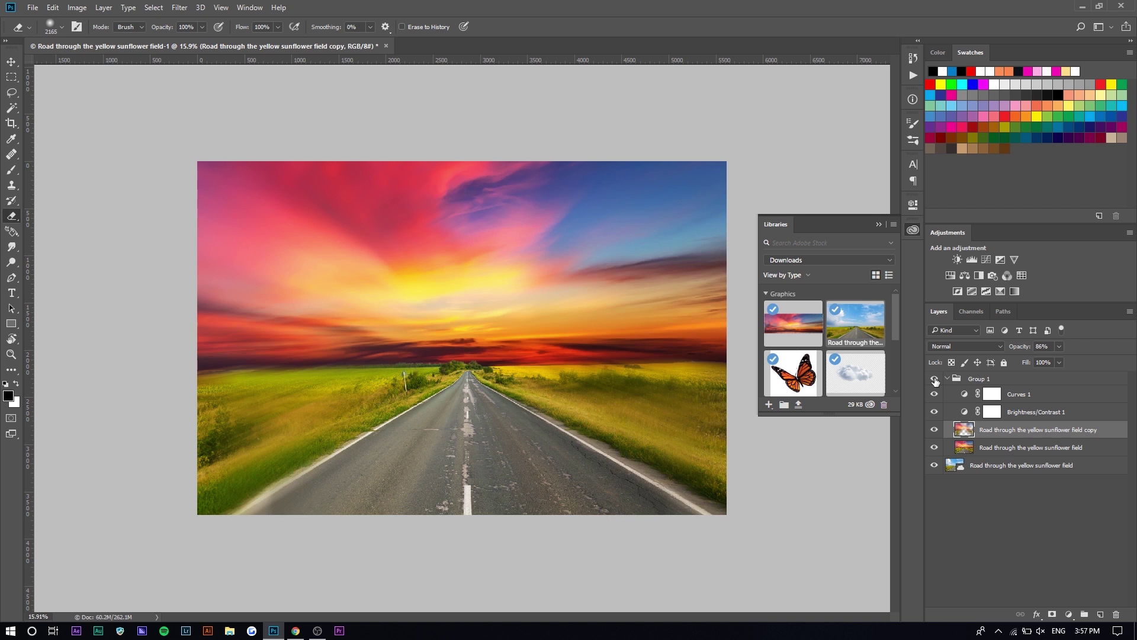